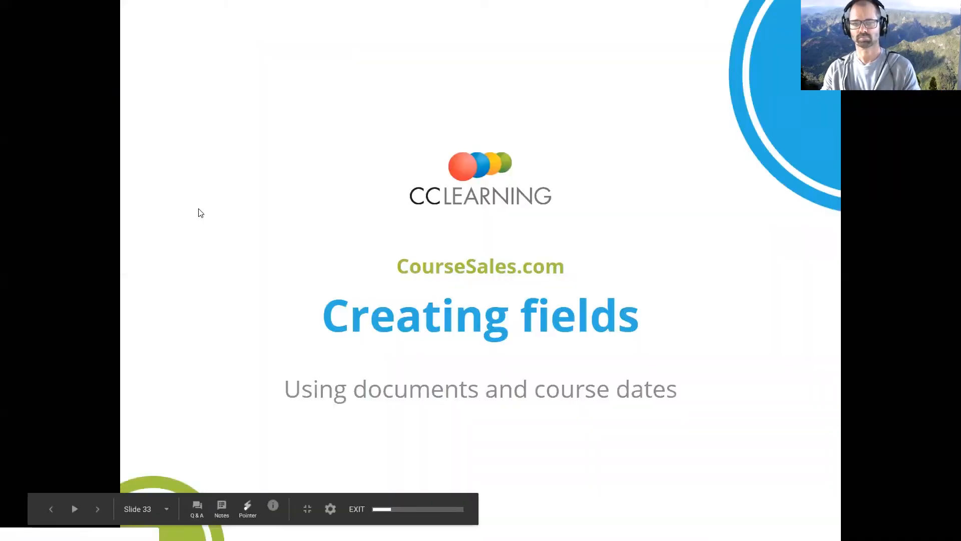
Advance the presentation through the Creating fields topics to the activity slide and exit the slideshow
{"action": "left_click", "coordinate": [554, 315]}
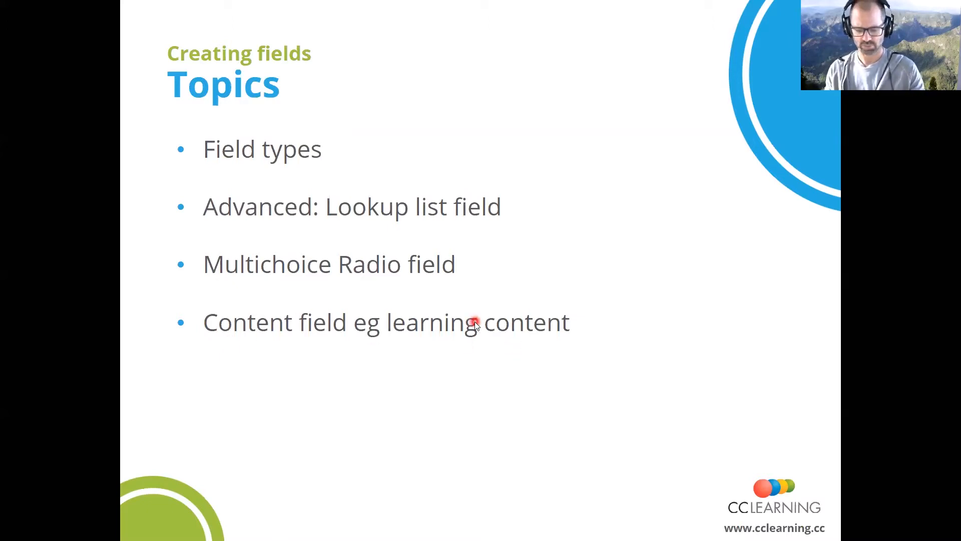
{"action": "left_click", "coordinate": [464, 381]}
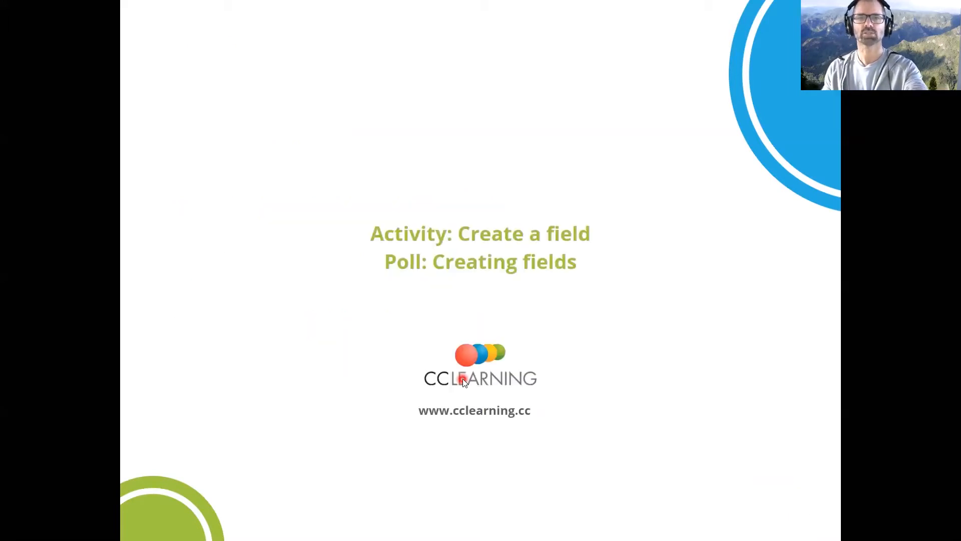
{"action": "key", "text": "Escape"}
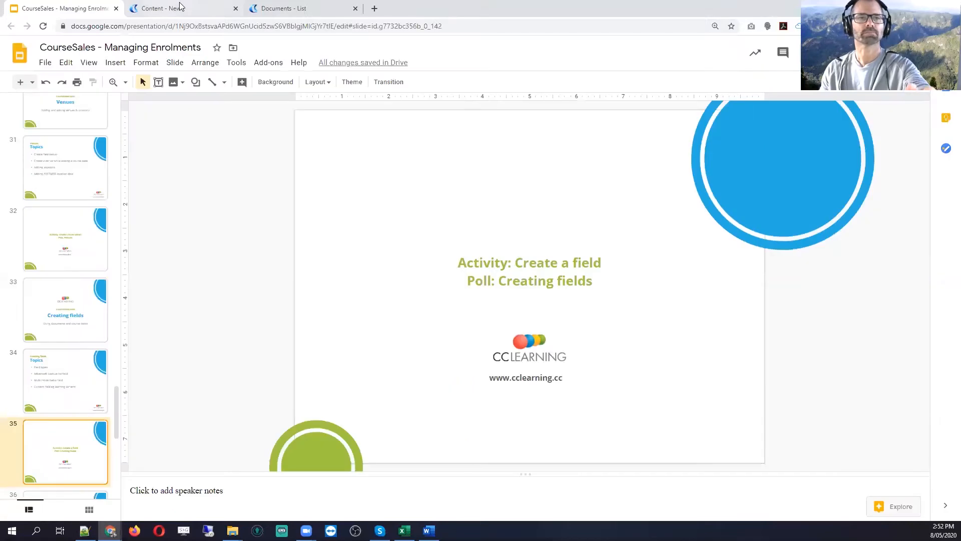
Switch to the CourseSales site and open the list of form fields
{"action": "key", "text": "ctrl+Tab"}
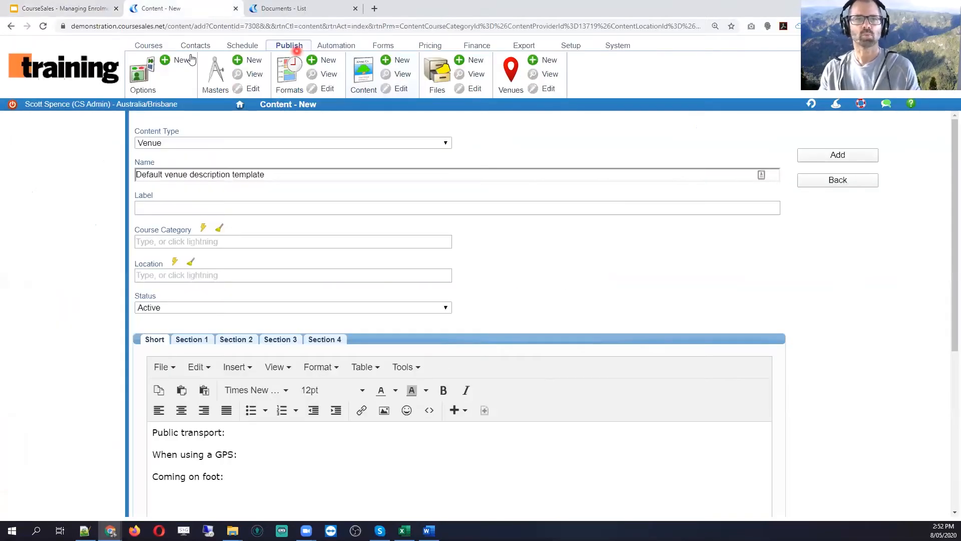
{"action": "key", "text": "ctrl"}
{"action": "left_click", "coordinate": [381, 47]}
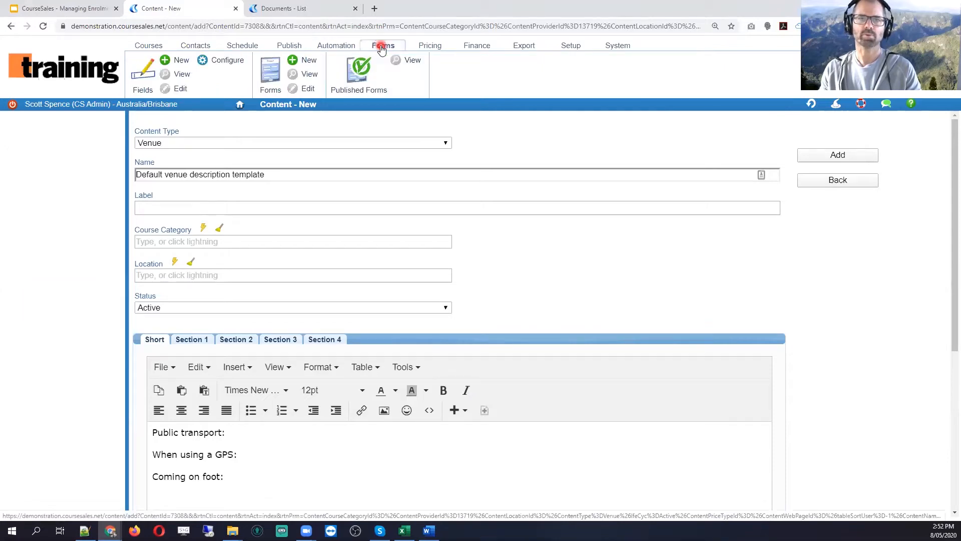
{"action": "left_click", "coordinate": [148, 75]}
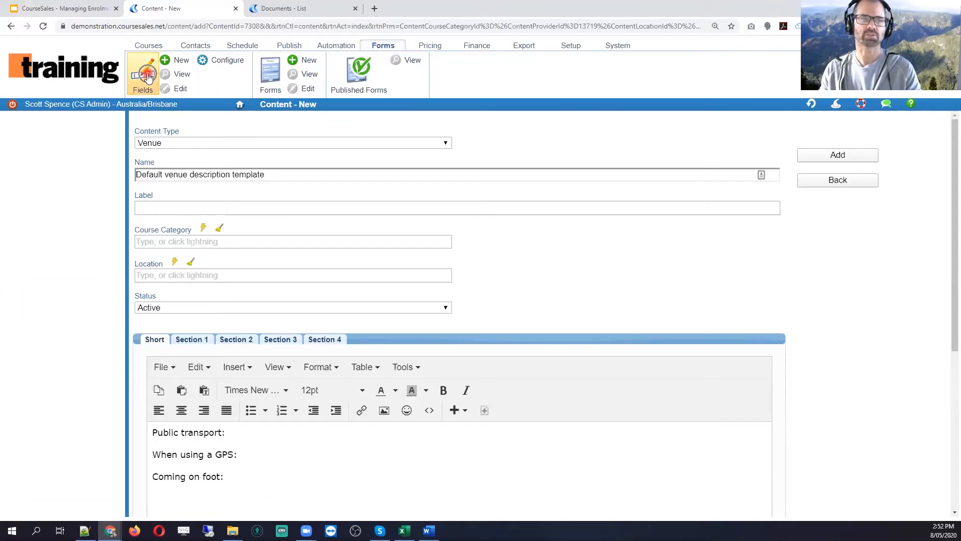
{"action": "left_click", "coordinate": [307, 242]}
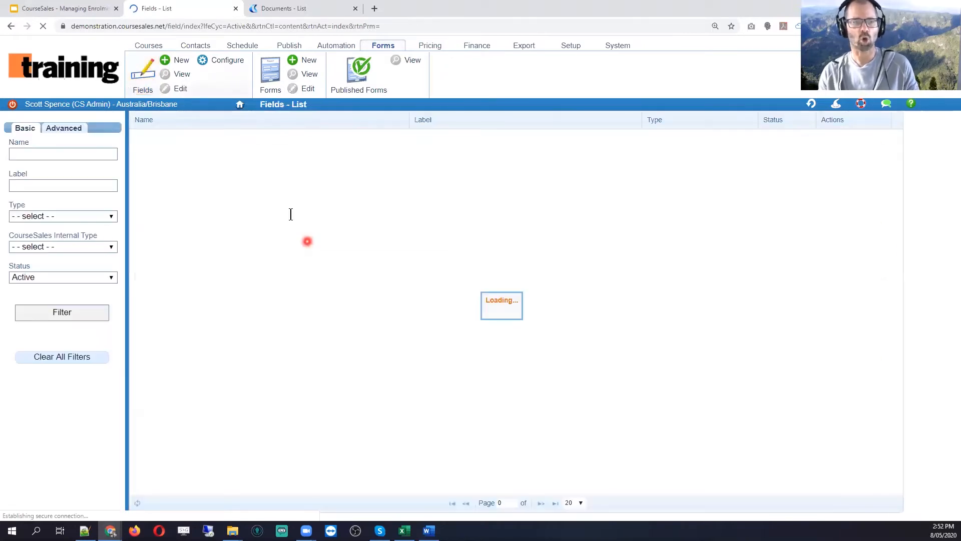
{"action": "left_click", "coordinate": [55, 217]}
{"action": "left_click", "coordinate": [55, 217]}
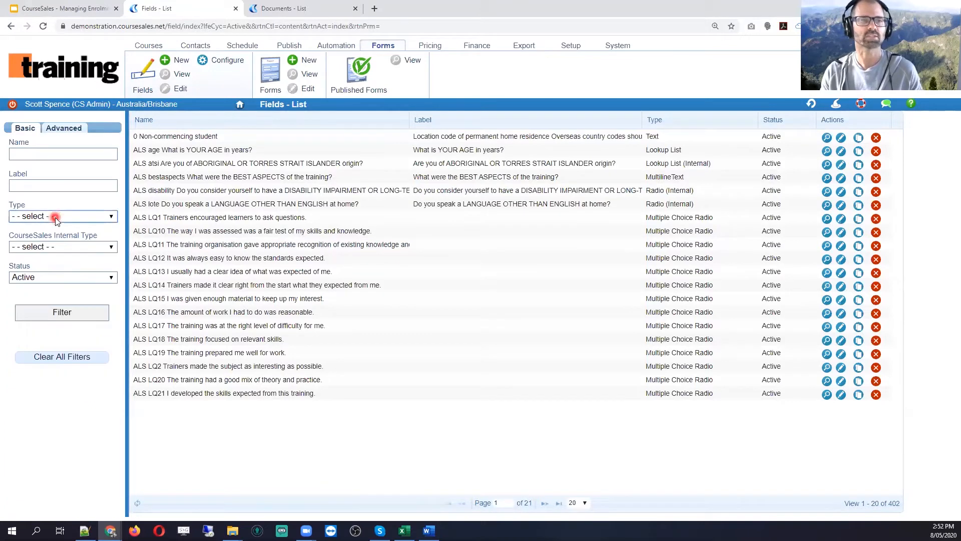
{"action": "left_click", "coordinate": [77, 6]}
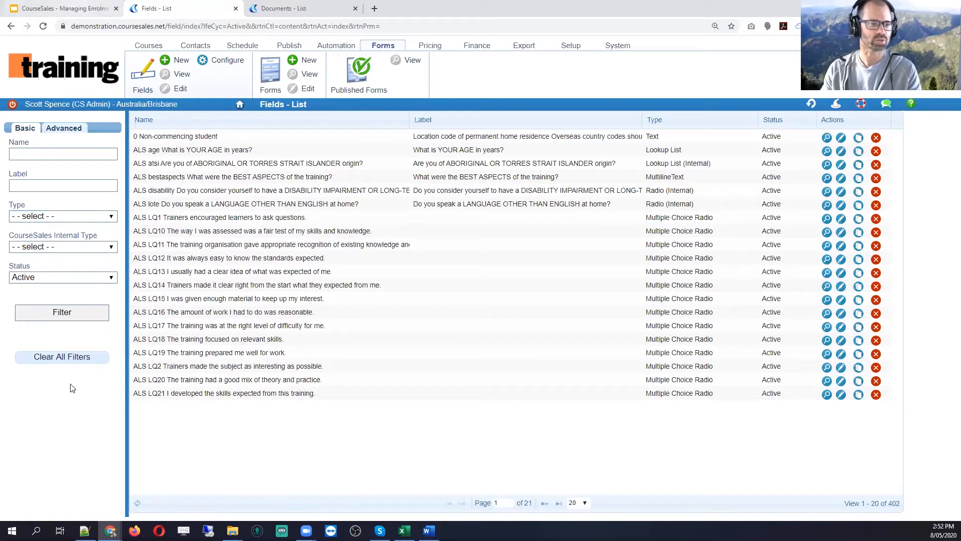
{"action": "left_click", "coordinate": [74, 380]}
{"action": "left_click", "coordinate": [296, 8]}
{"action": "left_click", "coordinate": [165, 10]}
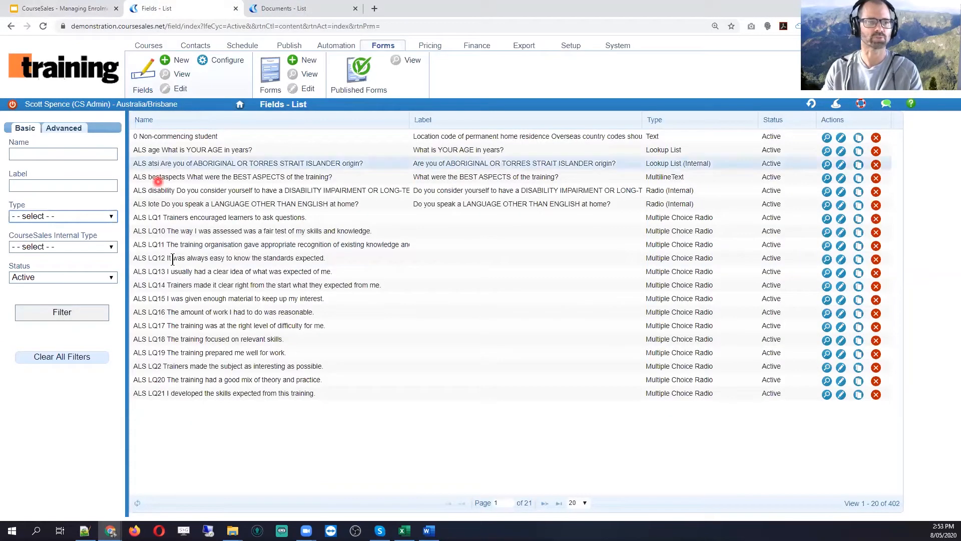
Examine the field types offered in the Type filter, from Attendance through to Sub Form
{"action": "left_click", "coordinate": [112, 217]}
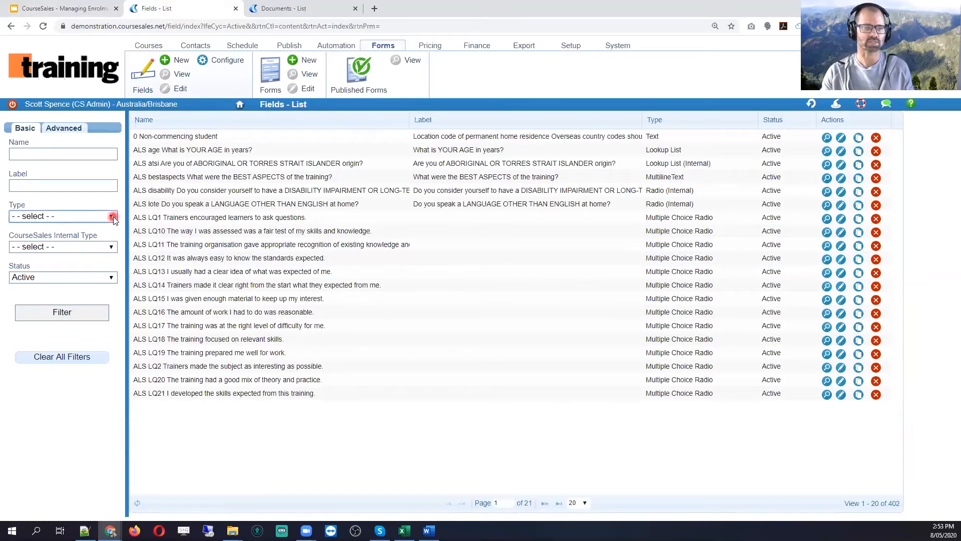
{"action": "left_click", "coordinate": [111, 215]}
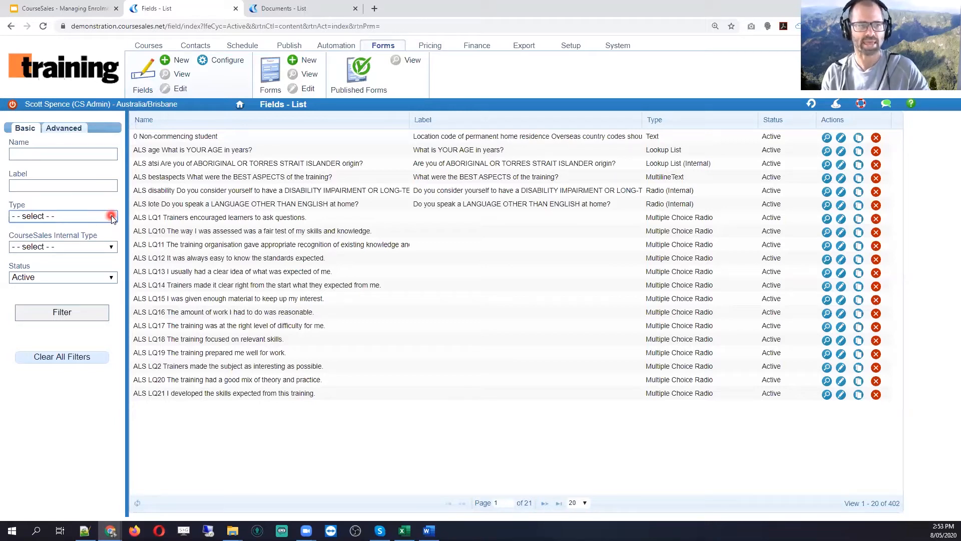
{"action": "left_click", "coordinate": [111, 217]}
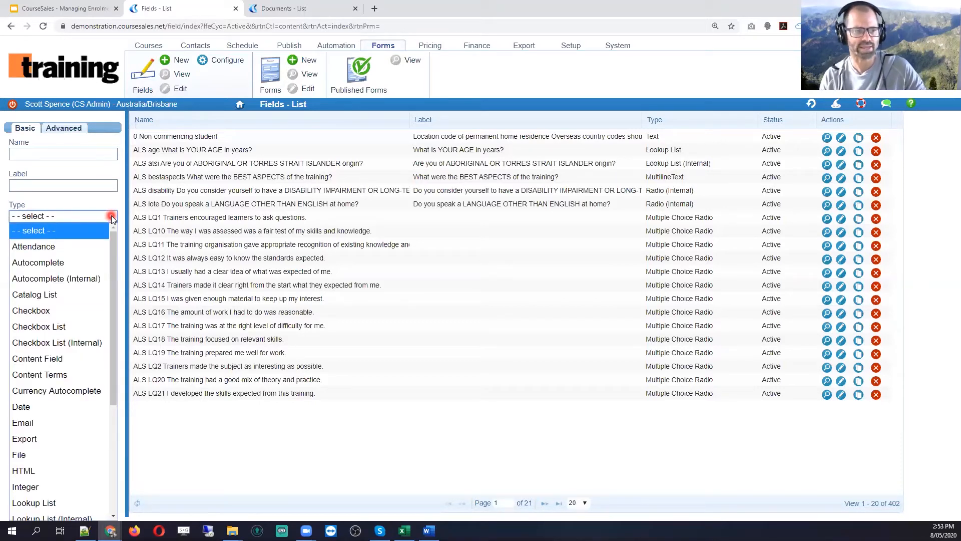
{"action": "left_click", "coordinate": [112, 256]}
{"action": "left_click_drag", "start_coordinate": [113, 256], "coordinate": [110, 387]}
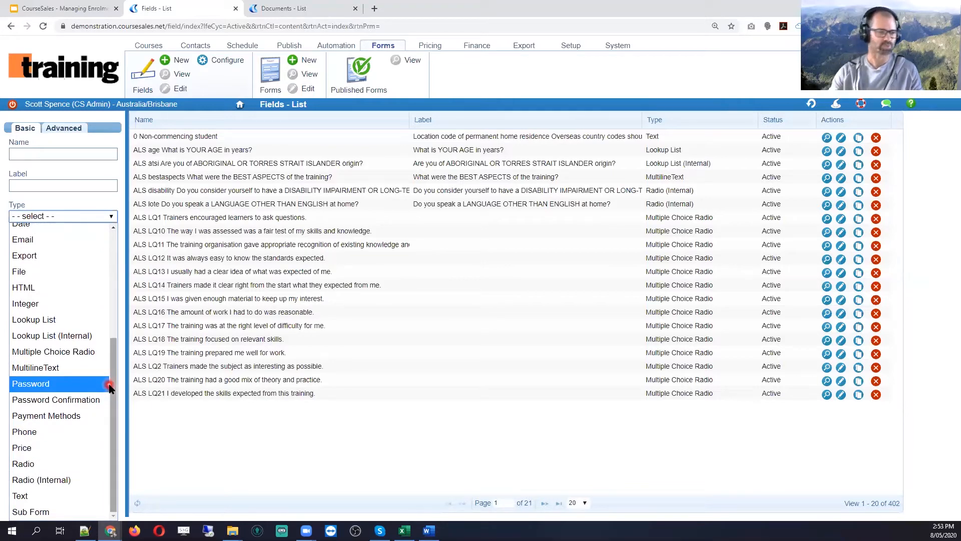
{"action": "left_click_drag", "start_coordinate": [109, 388], "coordinate": [109, 388]}
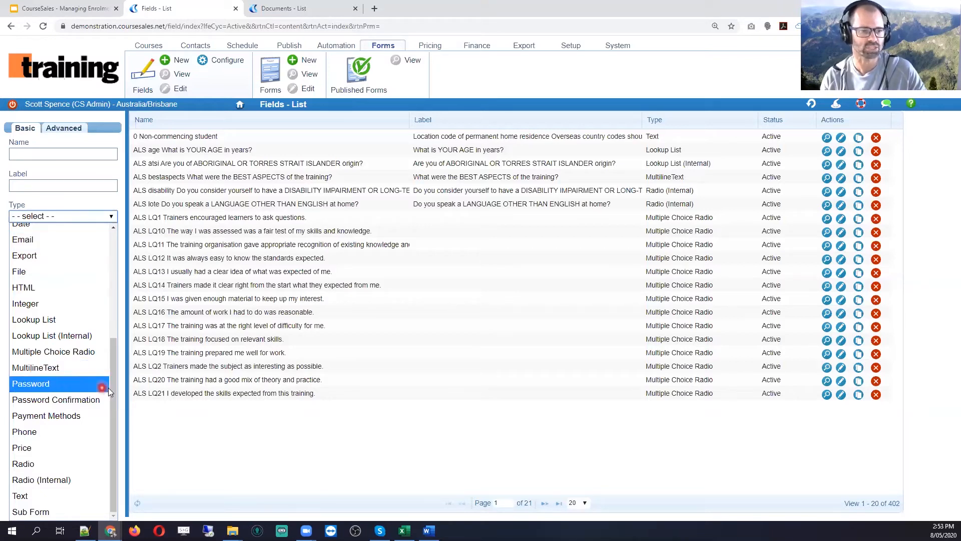
{"action": "left_click_drag", "start_coordinate": [112, 391], "coordinate": [111, 265]}
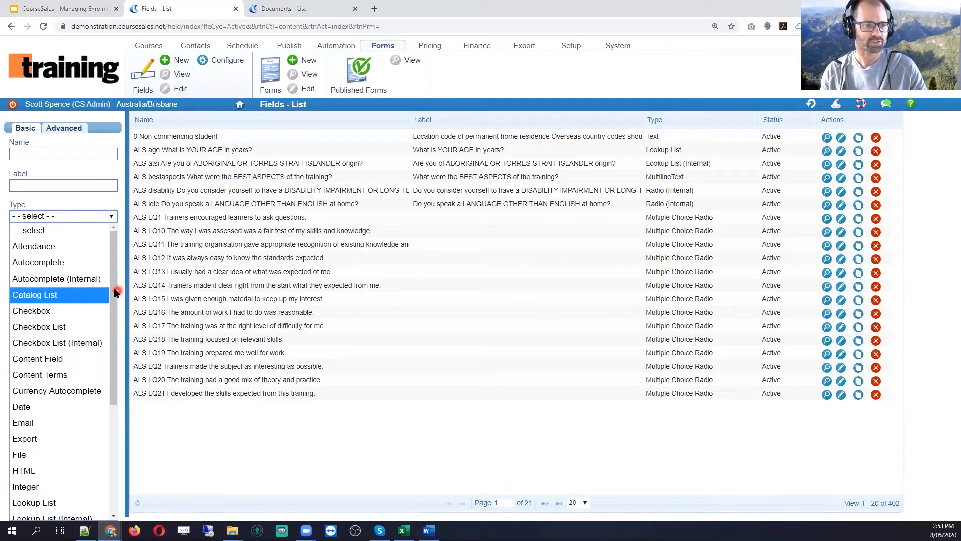
{"action": "left_click_drag", "start_coordinate": [113, 295], "coordinate": [116, 404]}
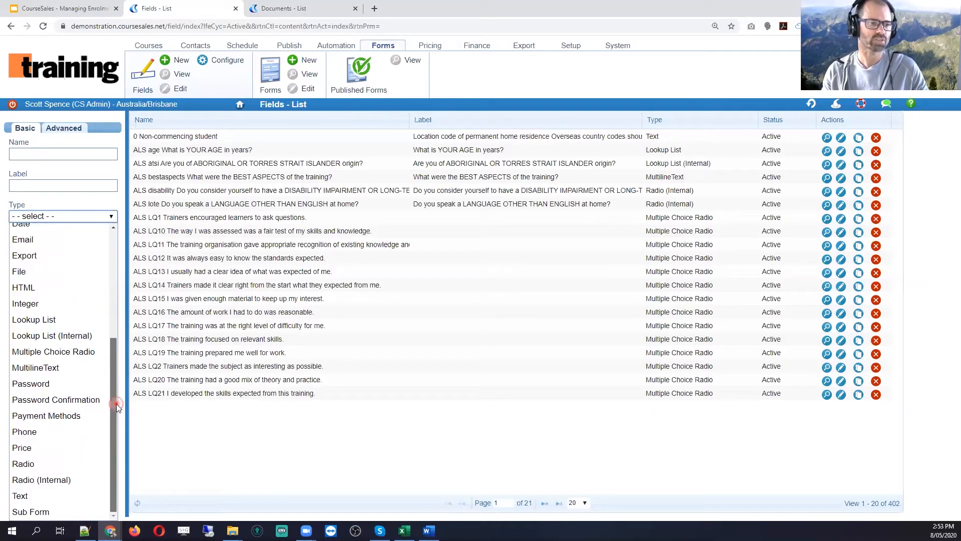
Filter the fields list by type Multiple Choice Radio and open the ALS LQ1 field for editing
{"action": "left_click", "coordinate": [60, 359]}
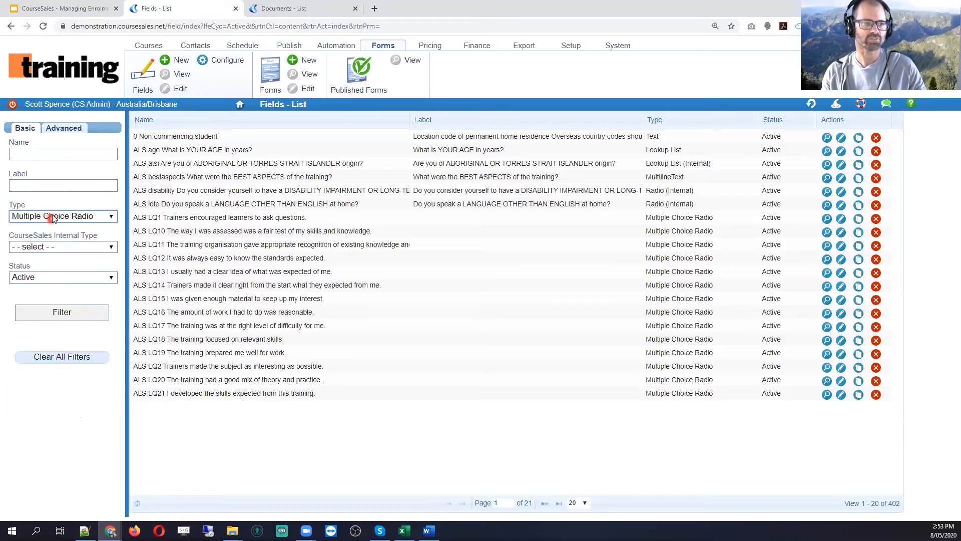
{"action": "left_click", "coordinate": [72, 312]}
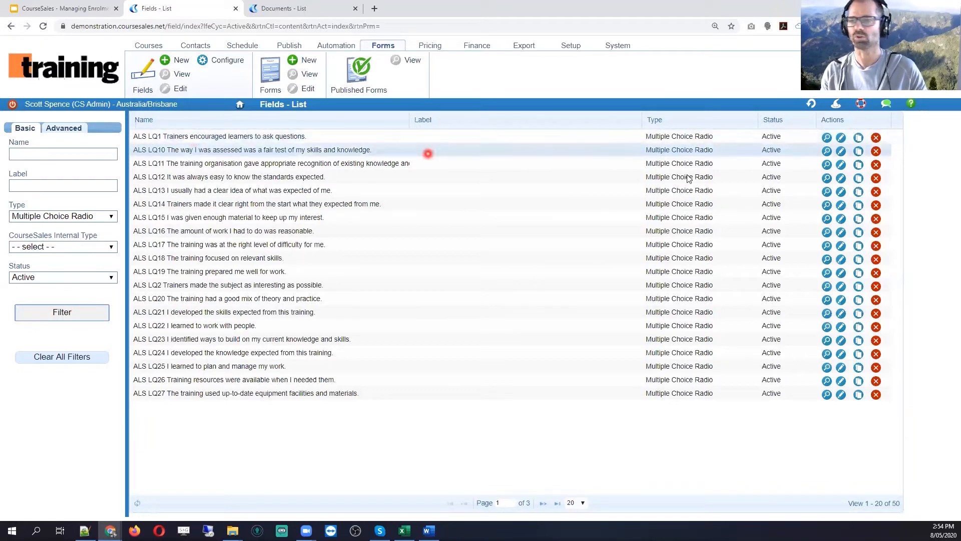
{"action": "left_click", "coordinate": [843, 138]}
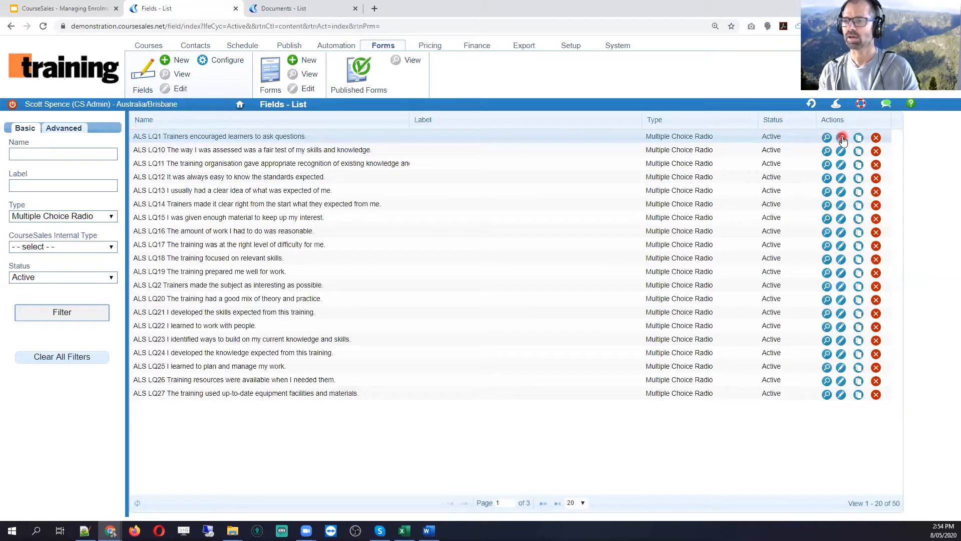
{"action": "left_click", "coordinate": [842, 138]}
{"action": "left_click", "coordinate": [842, 138]}
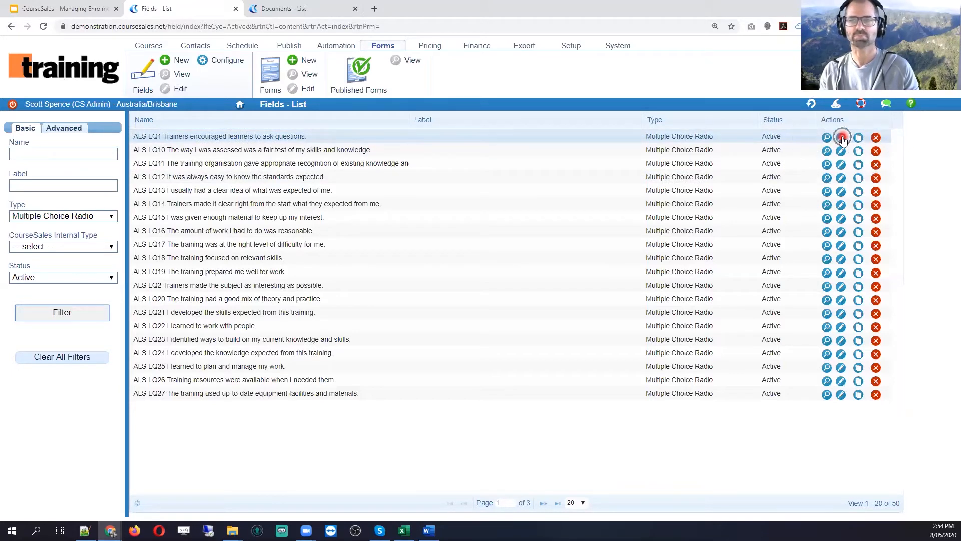
{"action": "left_click", "coordinate": [843, 139]}
{"action": "left_click", "coordinate": [842, 138]}
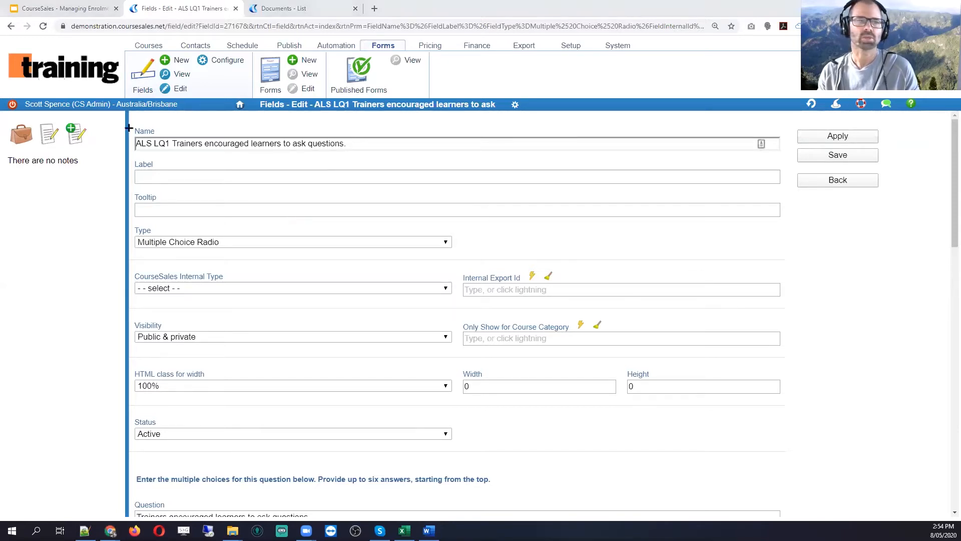
Examine the field's Name, Label, Type, CourseSales Internal Type, Internal Export Id, Visibility, Only Show for Course Category, and width and height settings
{"action": "left_click_drag", "start_coordinate": [129, 126], "coordinate": [366, 158]}
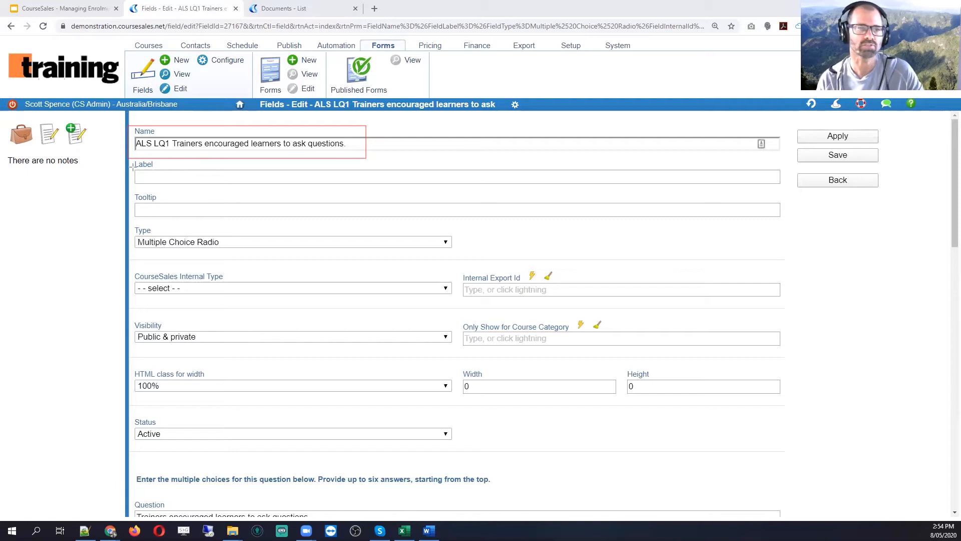
{"action": "mouse_move", "coordinate": [125, 156]}
{"action": "left_mouse_down"}
{"action": "mouse_move", "coordinate": [194, 195]}
{"action": "mouse_move", "coordinate": [374, 189]}
{"action": "left_mouse_up"}
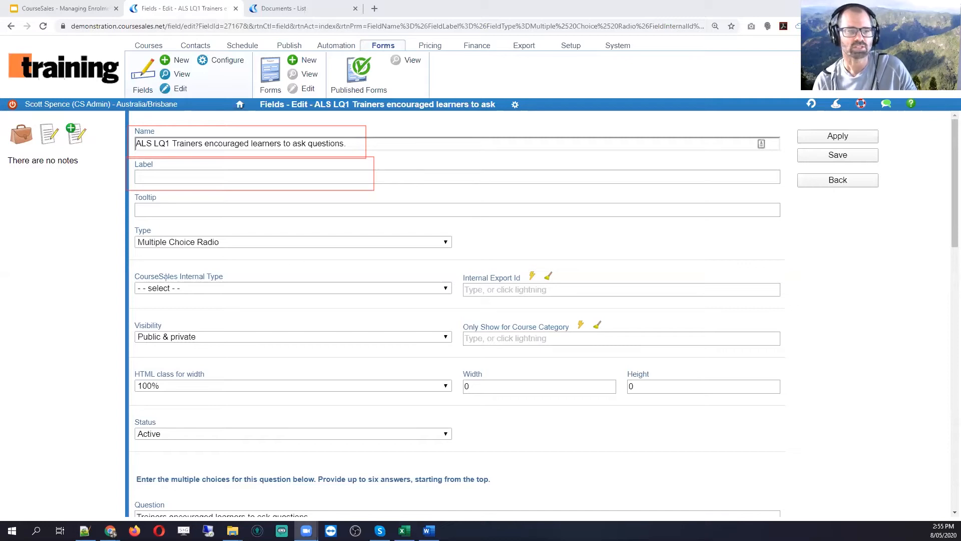
{"action": "mouse_move", "coordinate": [129, 222]}
{"action": "left_mouse_down"}
{"action": "mouse_move", "coordinate": [148, 244]}
{"action": "mouse_move", "coordinate": [474, 258]}
{"action": "left_mouse_up"}
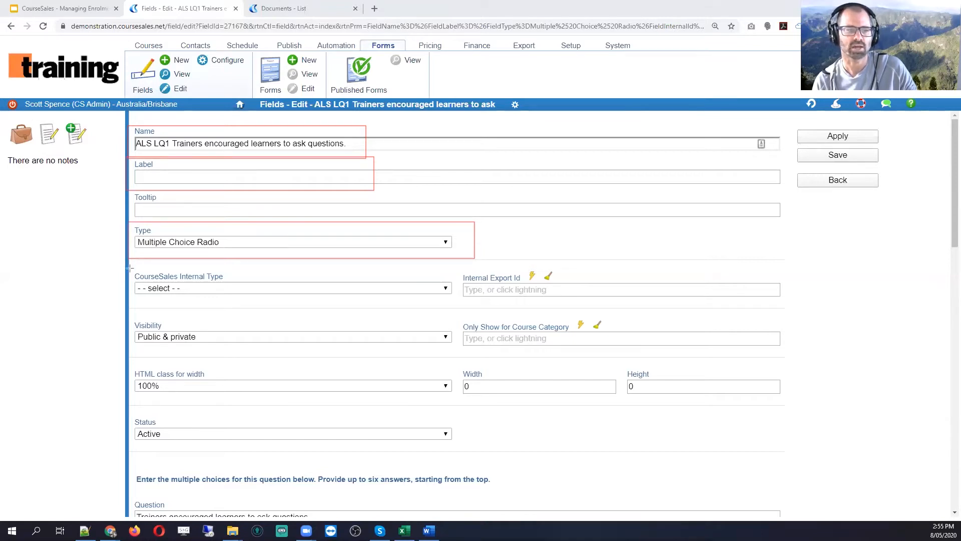
{"action": "mouse_move", "coordinate": [129, 267]}
{"action": "left_mouse_down"}
{"action": "mouse_move", "coordinate": [473, 311]}
{"action": "mouse_move", "coordinate": [795, 304]}
{"action": "left_mouse_up"}
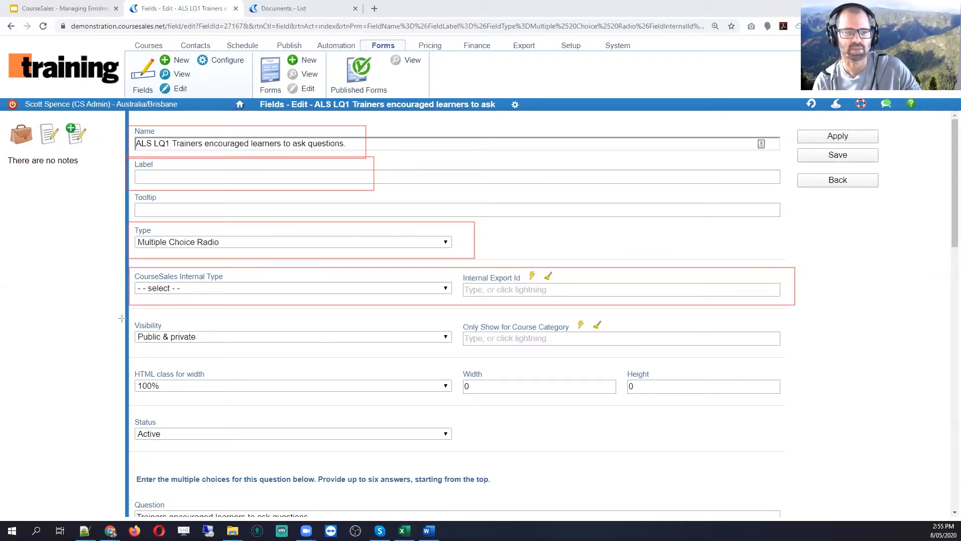
{"action": "left_click_drag", "start_coordinate": [129, 317], "coordinate": [455, 350]}
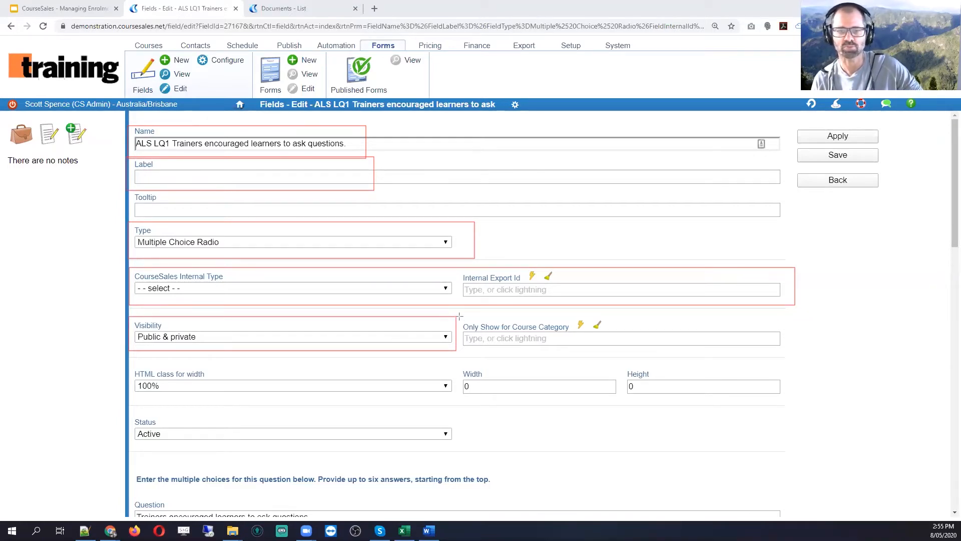
{"action": "mouse_move", "coordinate": [459, 316]}
{"action": "left_mouse_down"}
{"action": "mouse_move", "coordinate": [469, 352]}
{"action": "mouse_move", "coordinate": [622, 351]}
{"action": "left_mouse_up"}
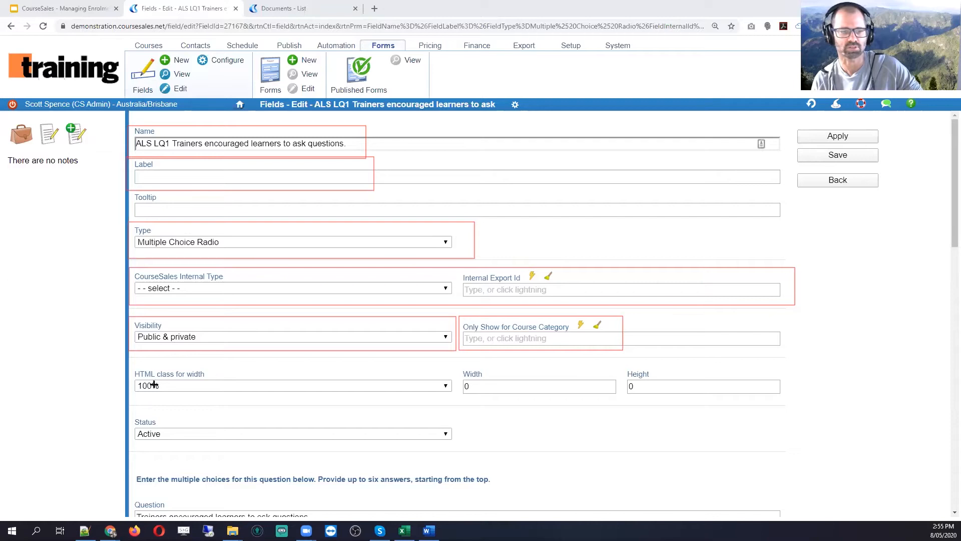
{"action": "mouse_move", "coordinate": [130, 365]}
{"action": "left_mouse_down"}
{"action": "mouse_move", "coordinate": [150, 394]}
{"action": "mouse_move", "coordinate": [387, 397]}
{"action": "mouse_move", "coordinate": [646, 416]}
{"action": "mouse_move", "coordinate": [709, 404]}
{"action": "left_mouse_up"}
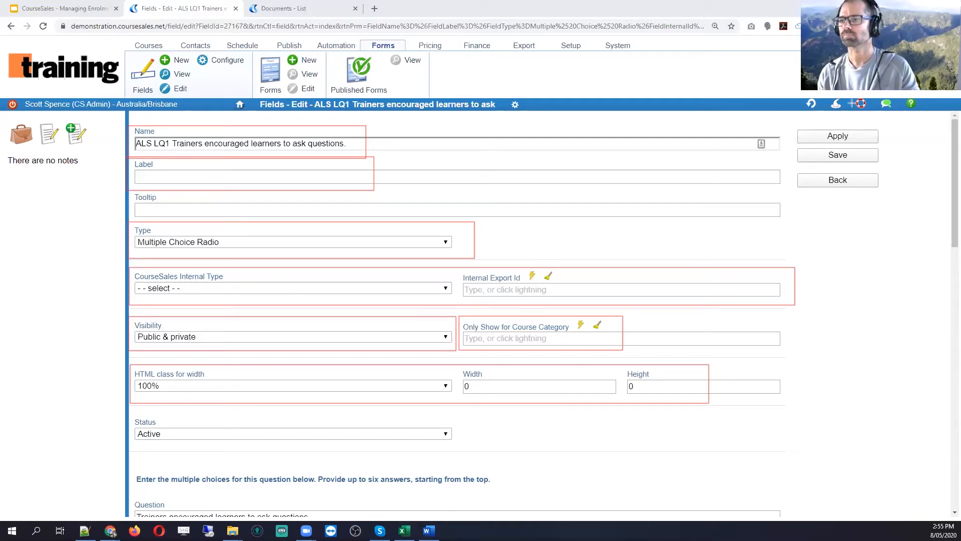
{"action": "left_click", "coordinate": [852, 104]}
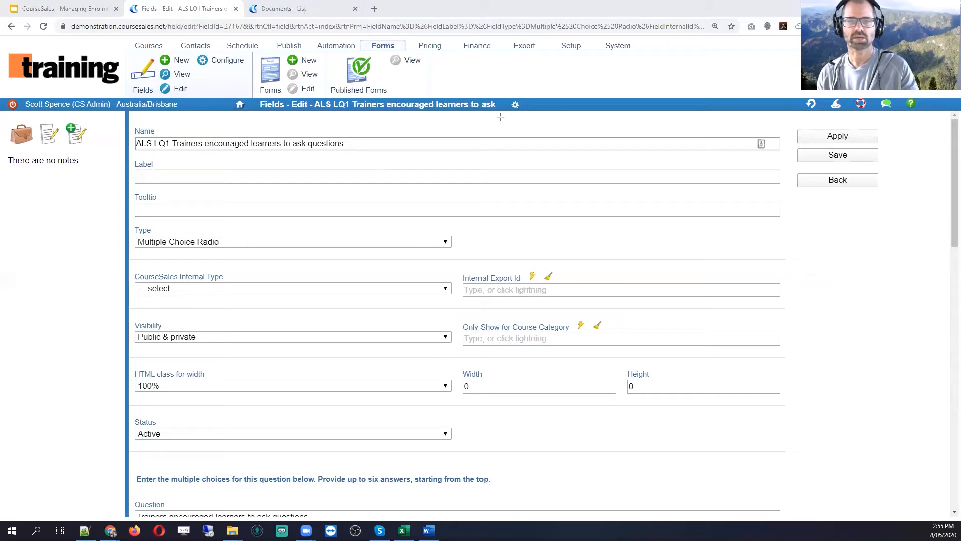
Examine the multiple-choice question text and its first two answer options in the field's settings
{"action": "scroll", "coordinate": [569, 71], "scroll_direction": "down", "scroll_amount": 6}
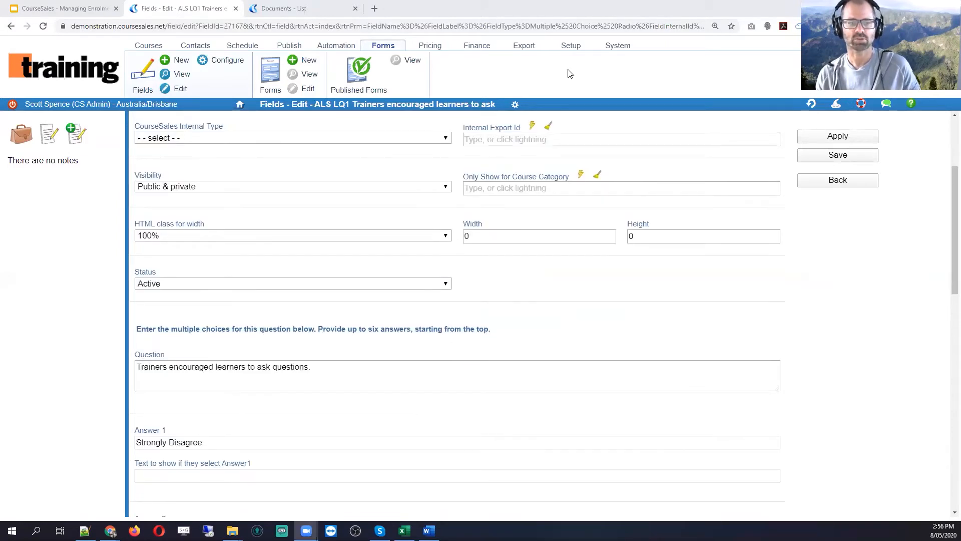
{"action": "scroll", "coordinate": [433, 317], "scroll_direction": "down", "scroll_amount": 1}
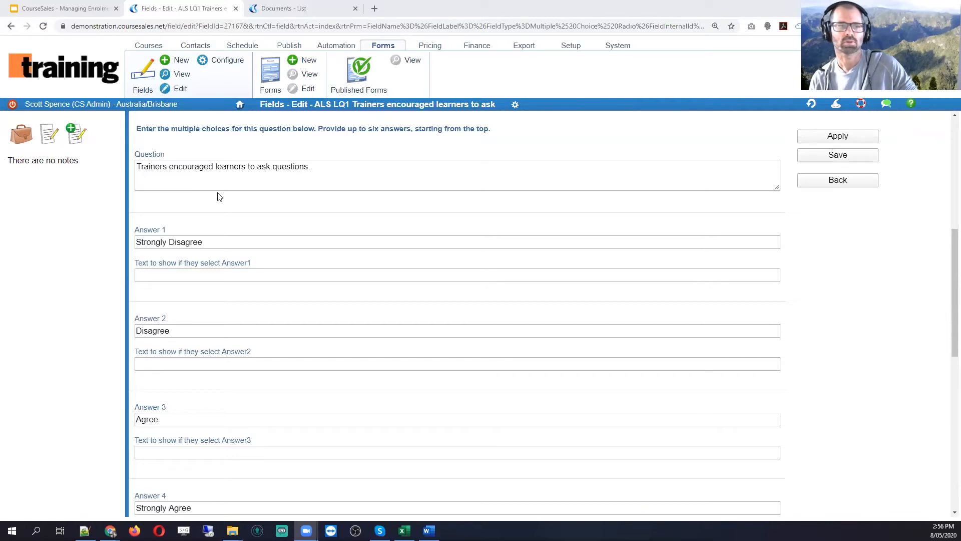
{"action": "left_click_drag", "start_coordinate": [132, 147], "coordinate": [318, 188]}
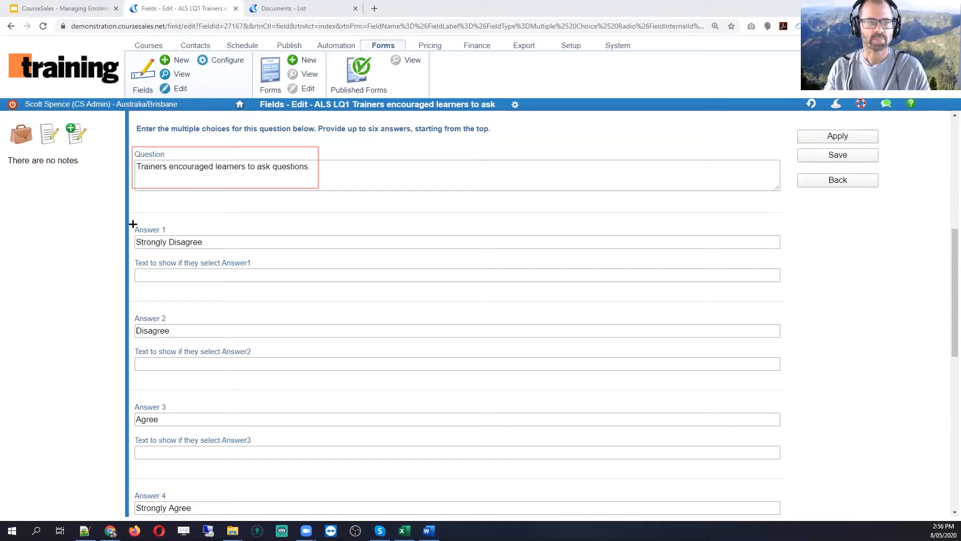
{"action": "left_click_drag", "start_coordinate": [130, 220], "coordinate": [231, 256]}
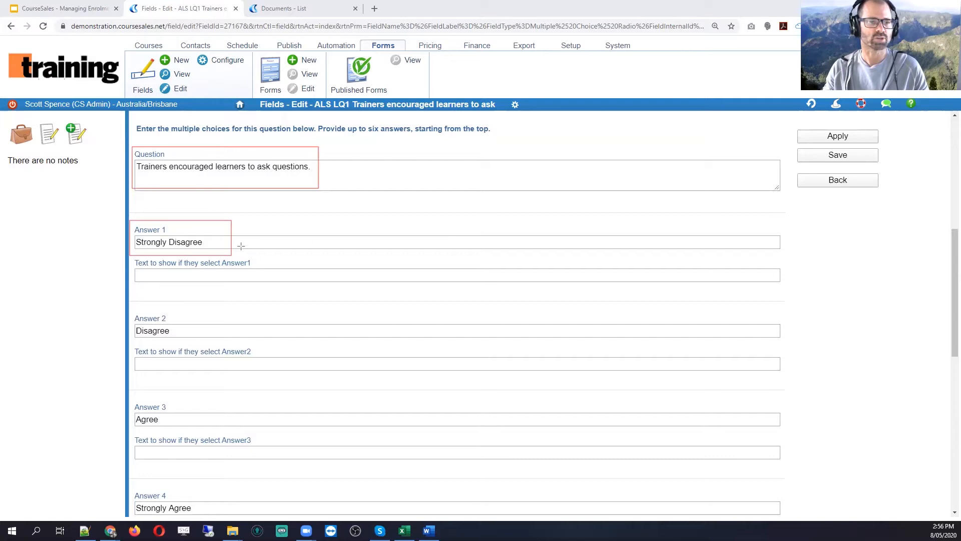
{"action": "left_click_drag", "start_coordinate": [128, 312], "coordinate": [191, 343]}
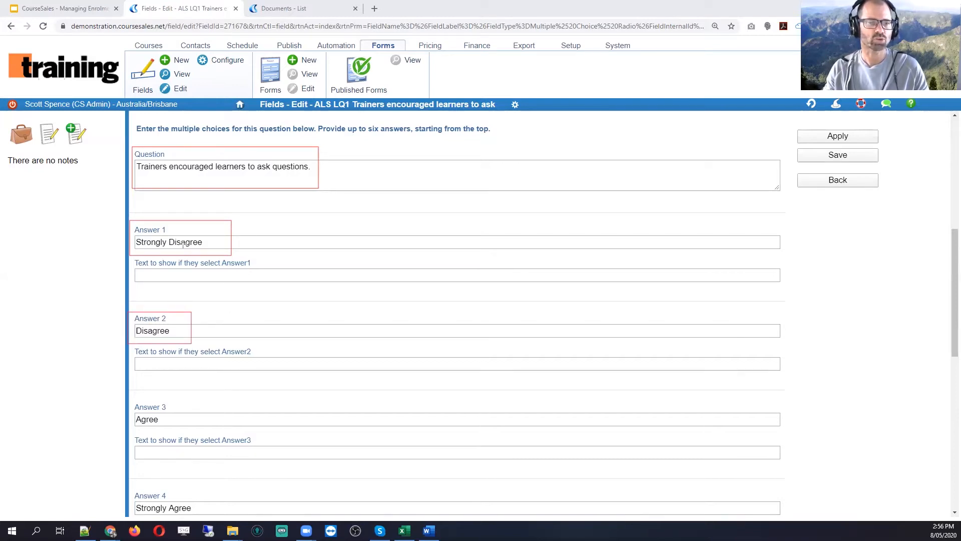
Examine the text-to-show setting for Answer 1 and the remaining answer options through Answer 6
{"action": "mouse_move", "coordinate": [130, 260]}
{"action": "left_mouse_down"}
{"action": "mouse_move", "coordinate": [176, 284]}
{"action": "mouse_move", "coordinate": [399, 290]}
{"action": "left_mouse_up"}
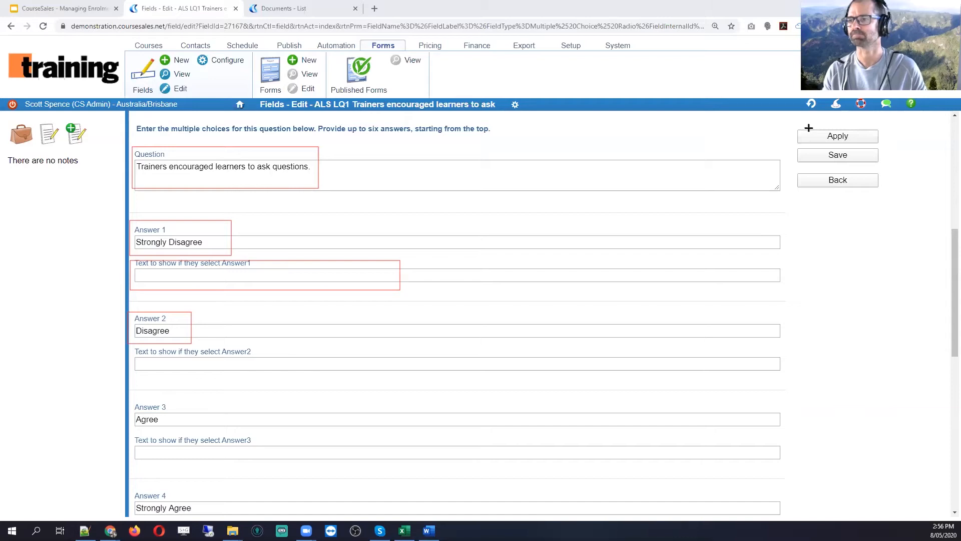
{"action": "key", "text": "e"}
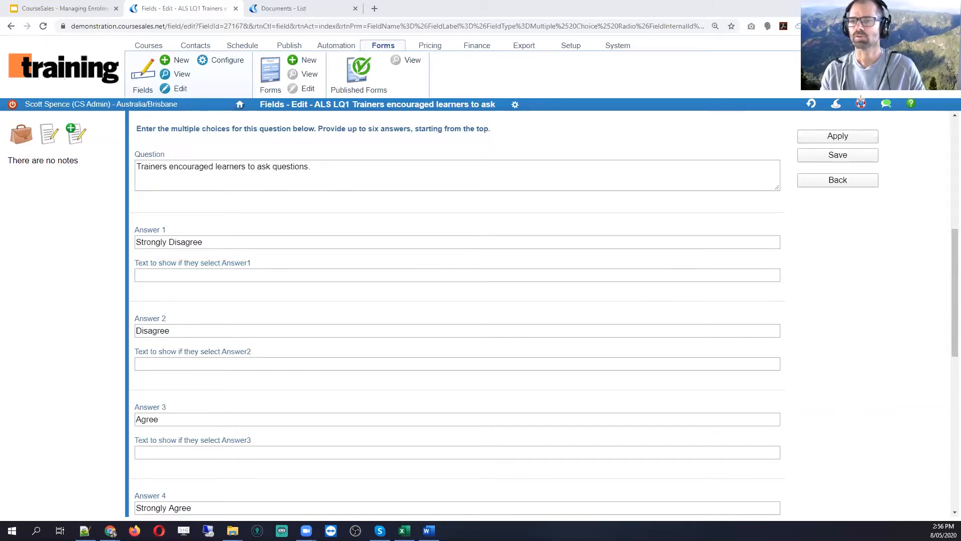
{"action": "scroll", "coordinate": [293, 335], "scroll_direction": "down", "scroll_amount": 5}
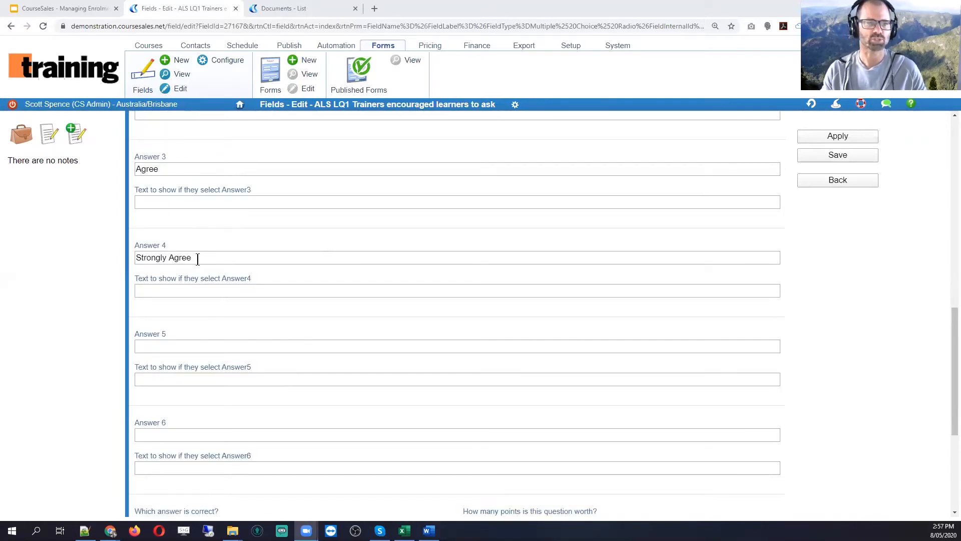
{"action": "scroll", "coordinate": [252, 192], "scroll_direction": "down", "scroll_amount": 2}
{"action": "scroll", "coordinate": [252, 192], "scroll_direction": "down", "scroll_amount": 3}
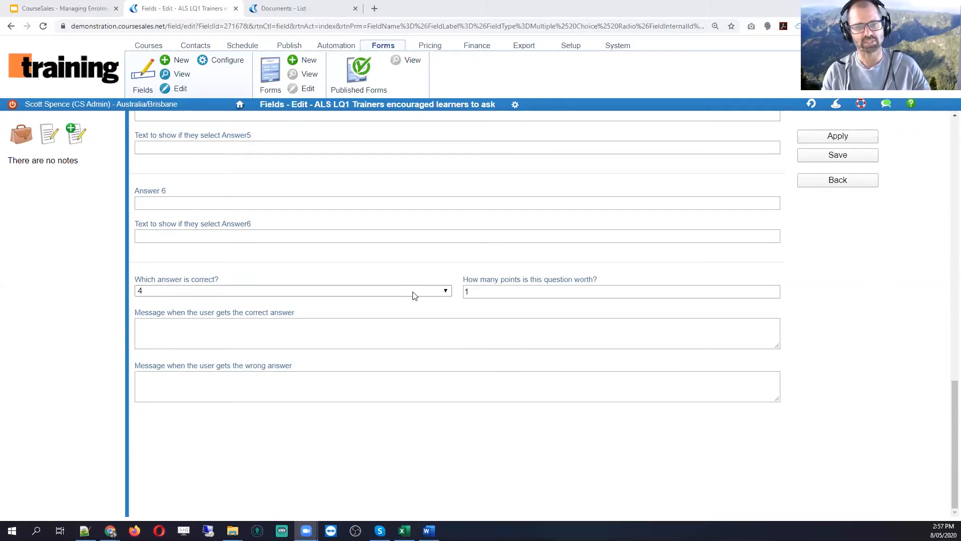
Examine the correct-answer choices, the question's points setting, and the messages for correct and wrong answers
{"action": "left_click", "coordinate": [181, 291]}
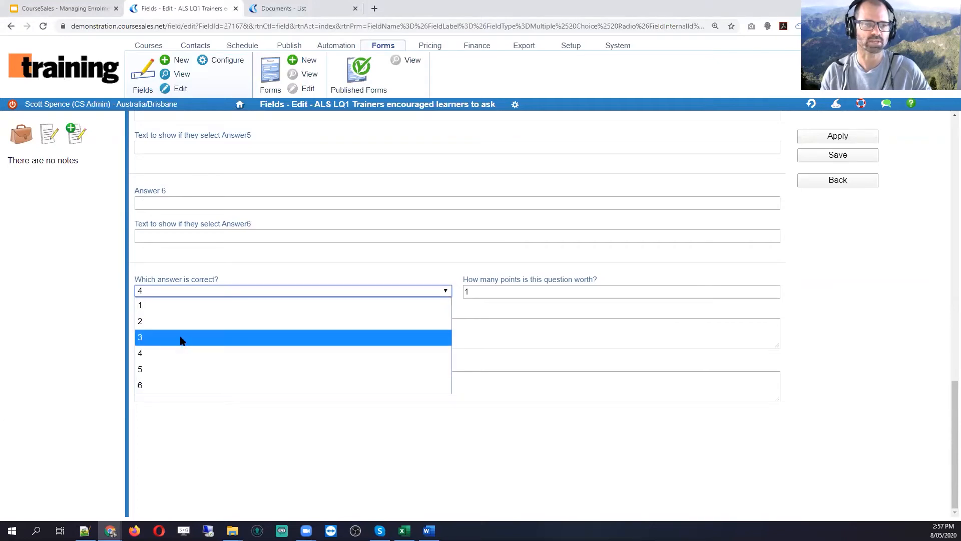
{"action": "left_click", "coordinate": [173, 355]}
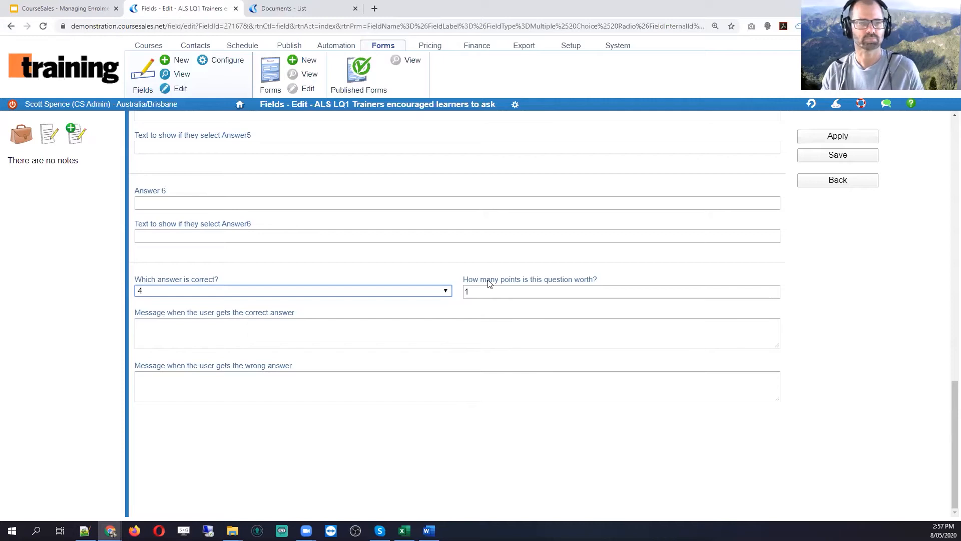
{"action": "left_click_drag", "start_coordinate": [135, 314], "coordinate": [294, 312]}
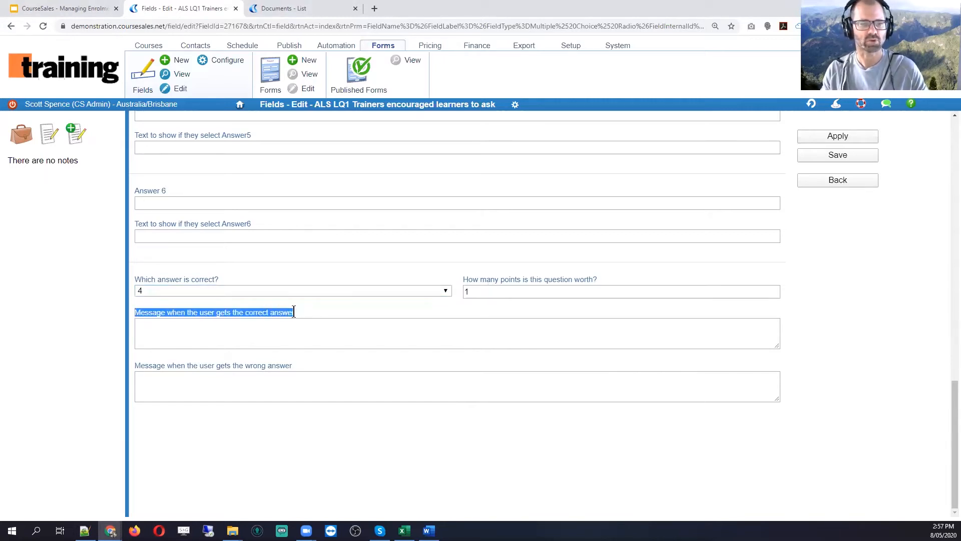
{"action": "left_click", "coordinate": [152, 369]}
{"action": "left_click_drag", "start_coordinate": [136, 369], "coordinate": [228, 359]}
{"action": "left_click", "coordinate": [289, 370]}
{"action": "left_click", "coordinate": [227, 359]}
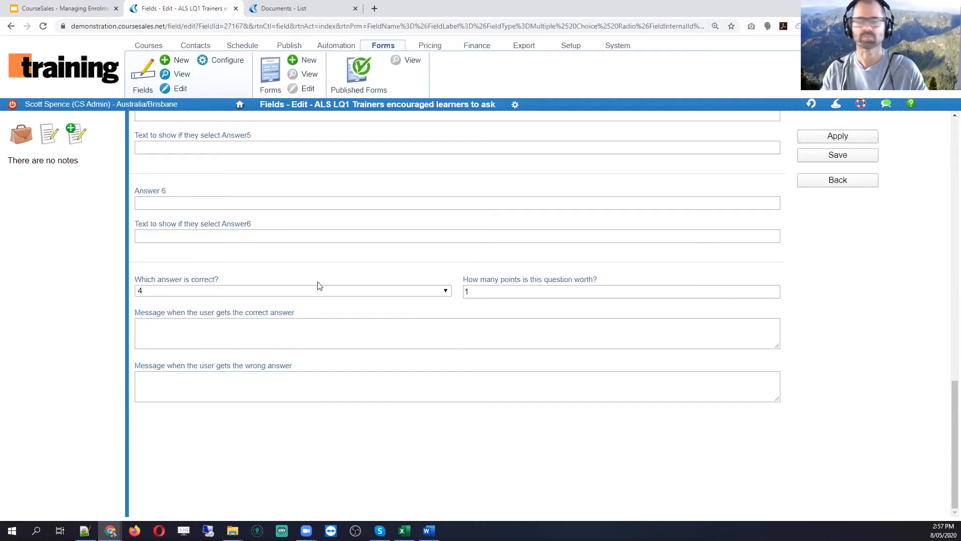
{"action": "scroll", "coordinate": [433, 290], "scroll_direction": "up", "scroll_amount": 20}
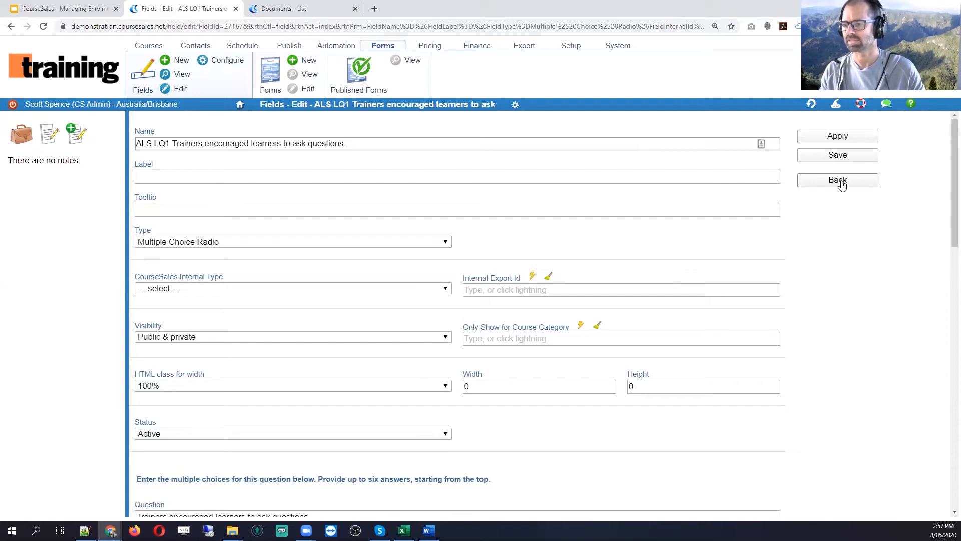
Switch to the Google Slides presentation to check the Lookup list field topic, and return to the CourseSales field page
{"action": "left_click", "coordinate": [80, 10]}
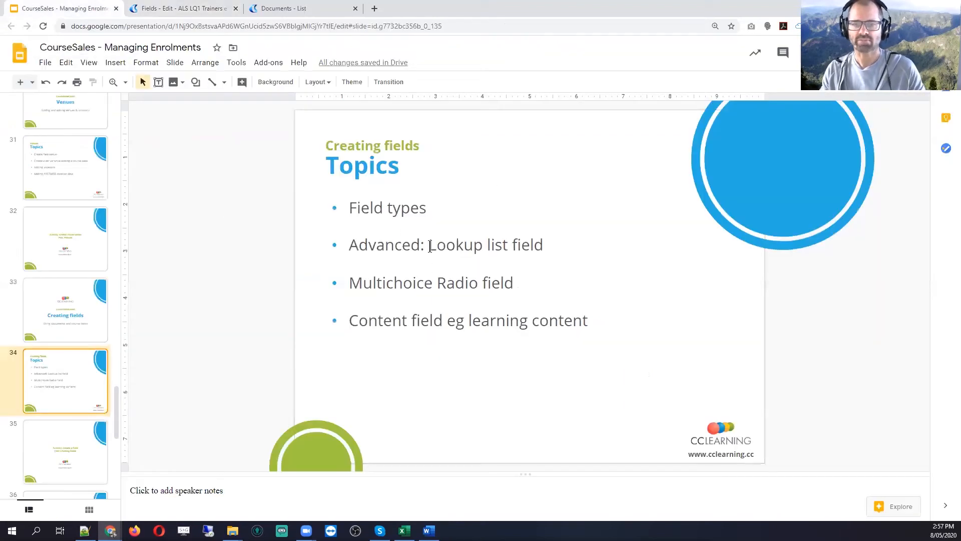
{"action": "left_click_drag", "start_coordinate": [429, 245], "coordinate": [521, 246]}
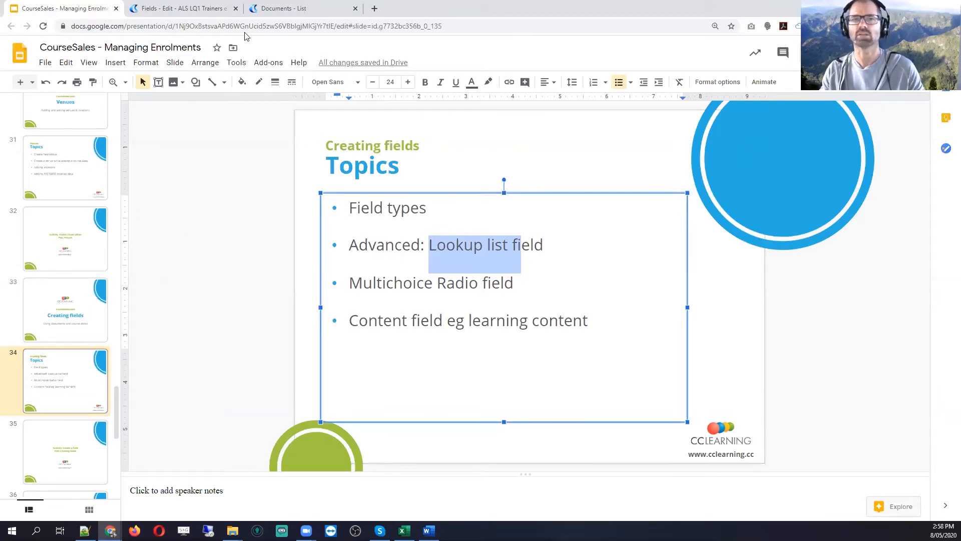
{"action": "left_click", "coordinate": [206, 5]}
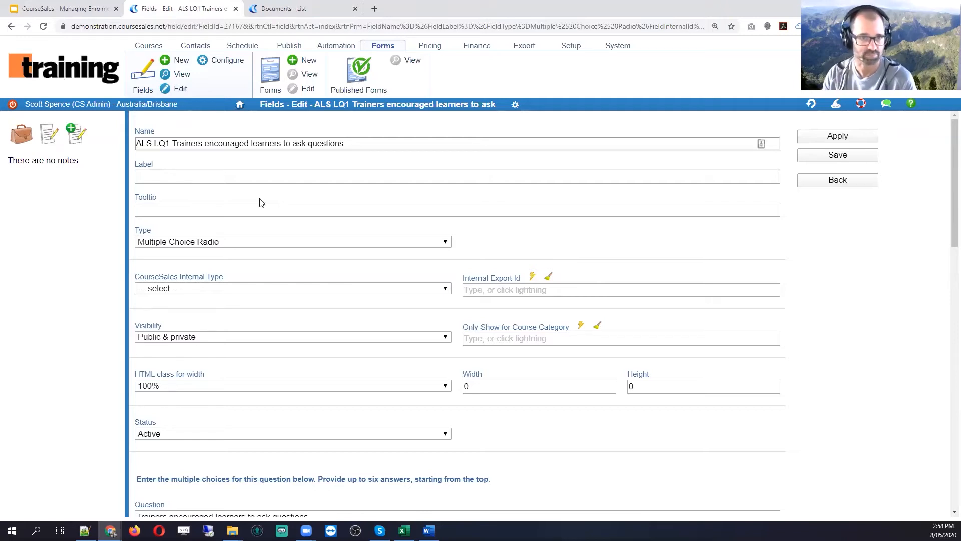
Create a new type of option named Feedback with the type Extension
{"action": "left_click", "coordinate": [293, 49]}
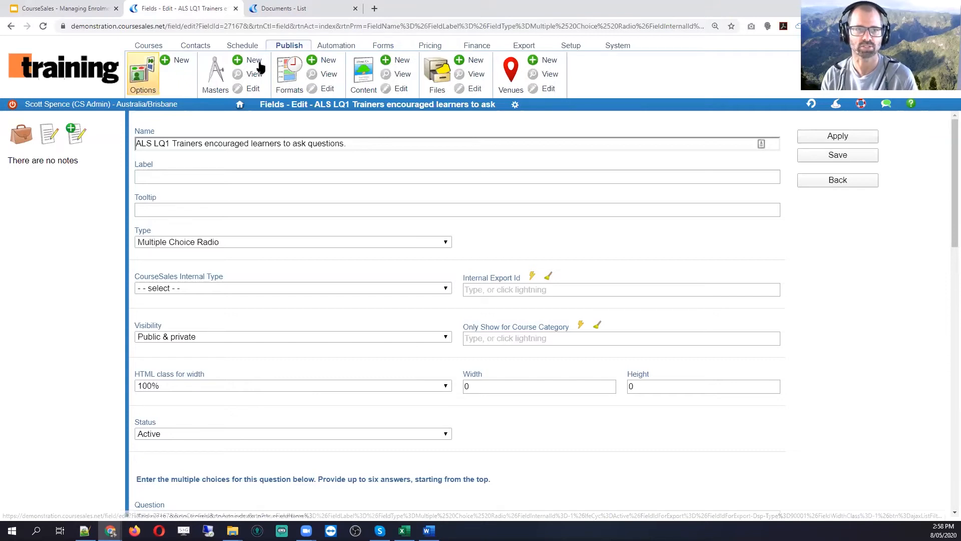
{"action": "left_click", "coordinate": [138, 74]}
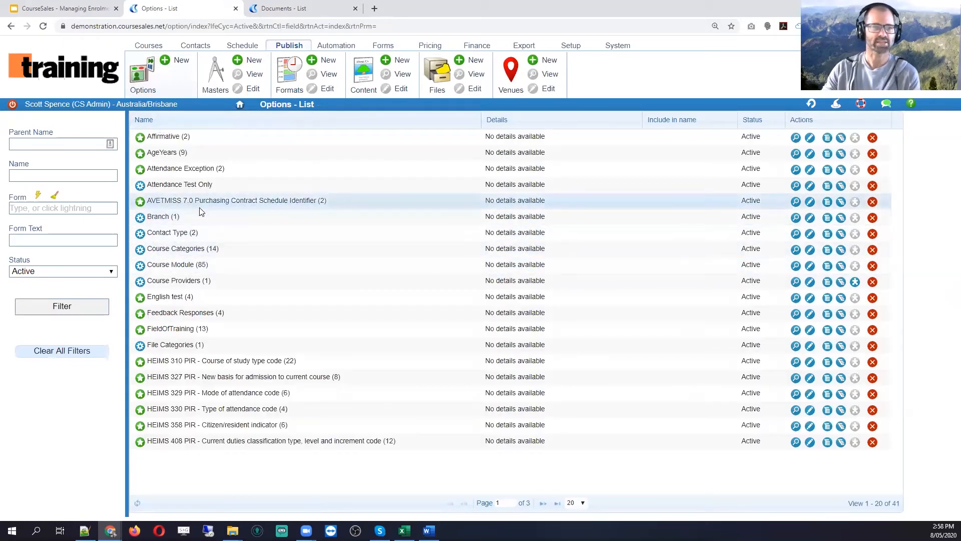
{"action": "left_click", "coordinate": [177, 60]}
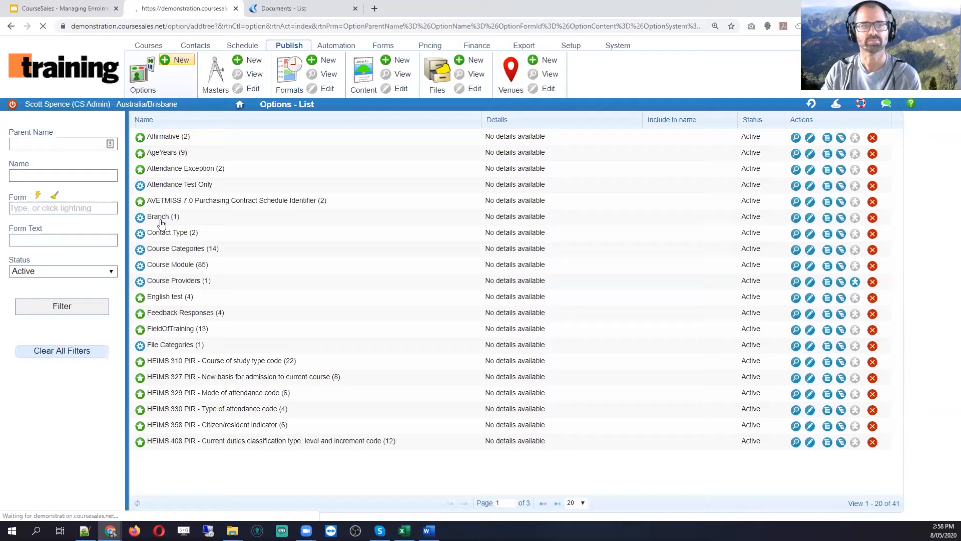
{"action": "left_click", "coordinate": [153, 138]}
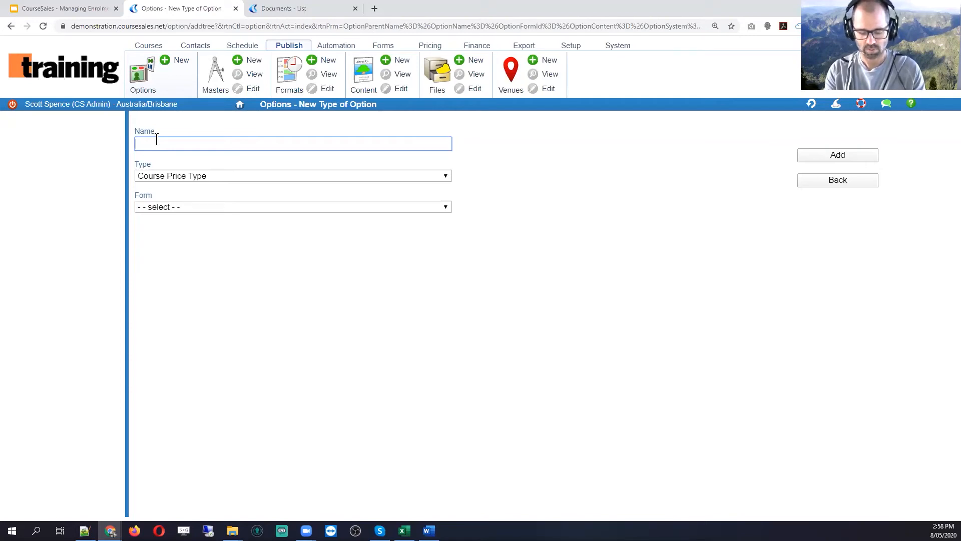
{"action": "type", "text": "Feedback"}
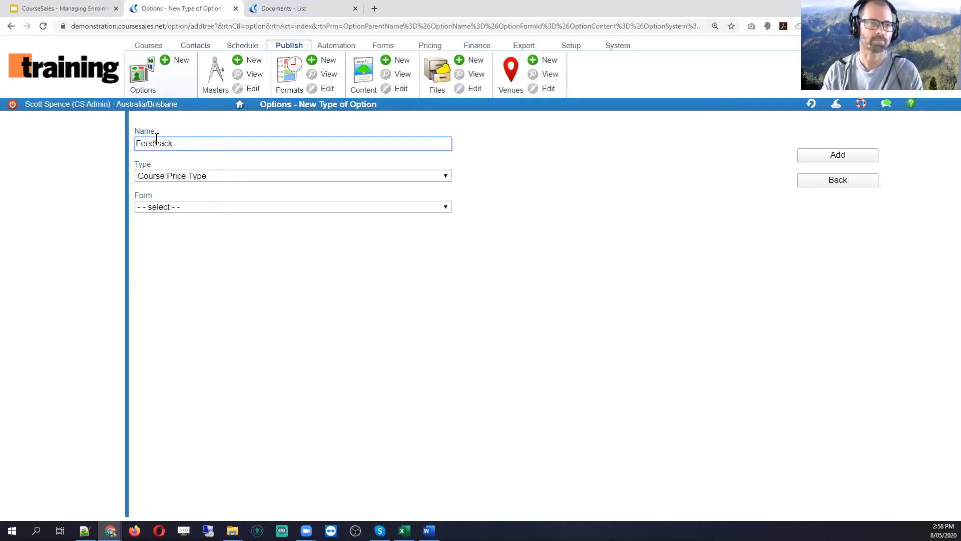
{"action": "left_click", "coordinate": [242, 176]}
{"action": "left_click", "coordinate": [208, 219]}
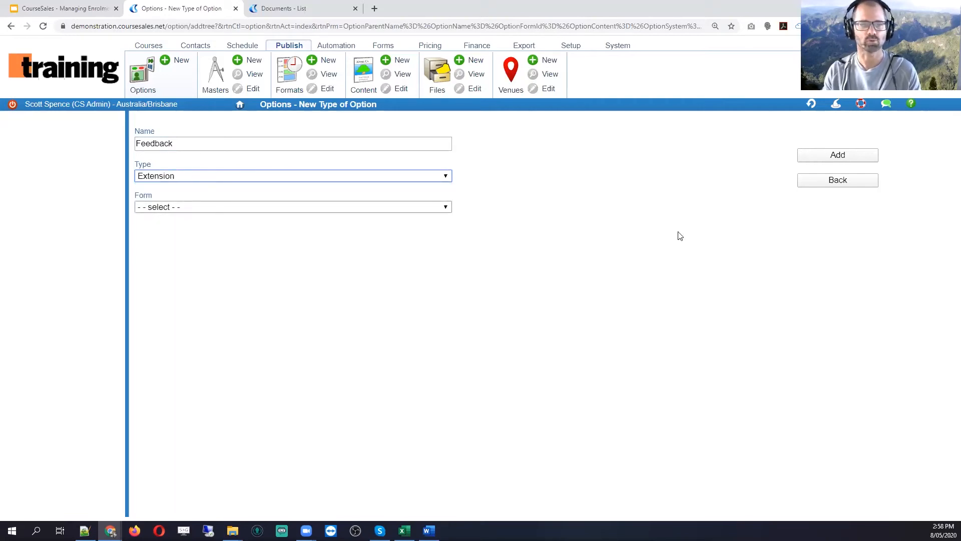
{"action": "left_click", "coordinate": [850, 156]}
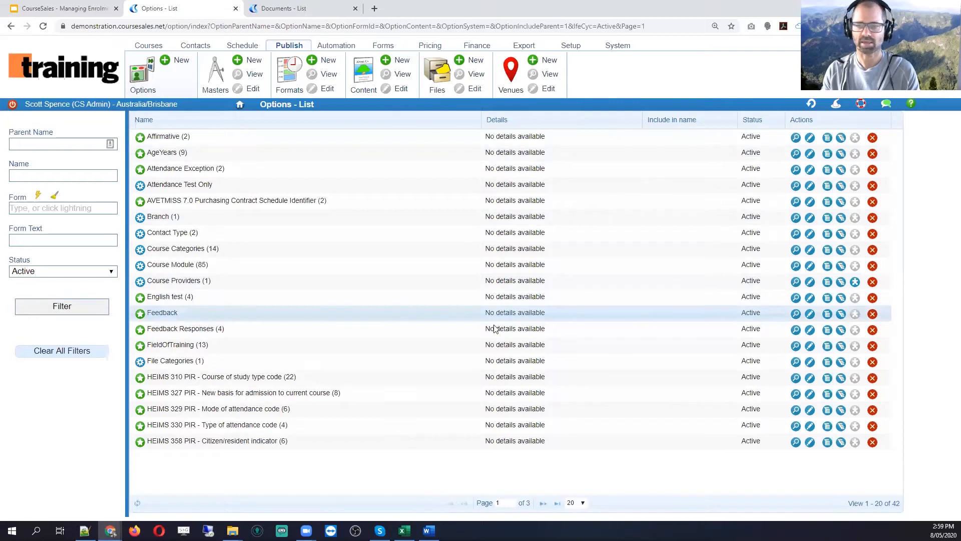
Open the tree of the Feedback option and add a child option named "I loved it!"
{"action": "left_click", "coordinate": [840, 316]}
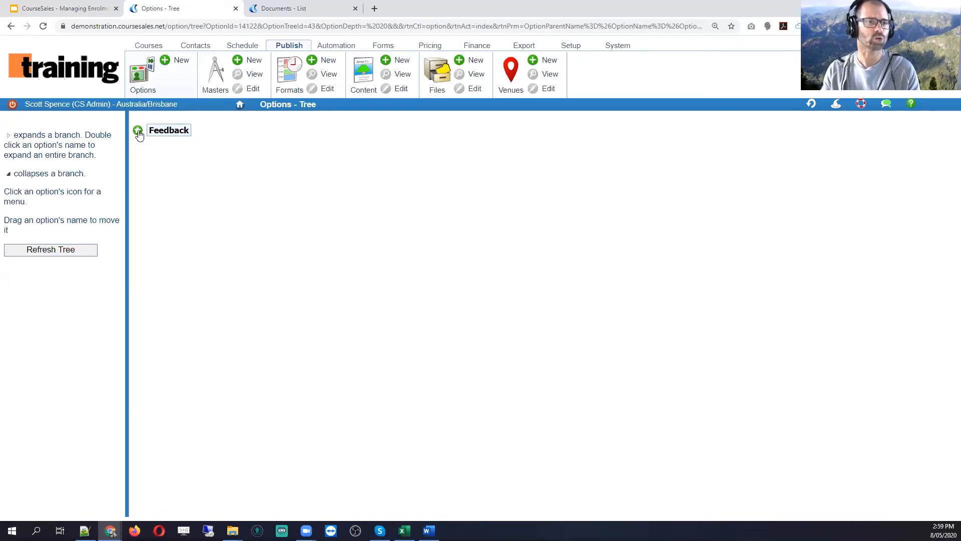
{"action": "left_click", "coordinate": [138, 132]}
{"action": "left_click", "coordinate": [178, 129]}
{"action": "left_click", "coordinate": [243, 183]}
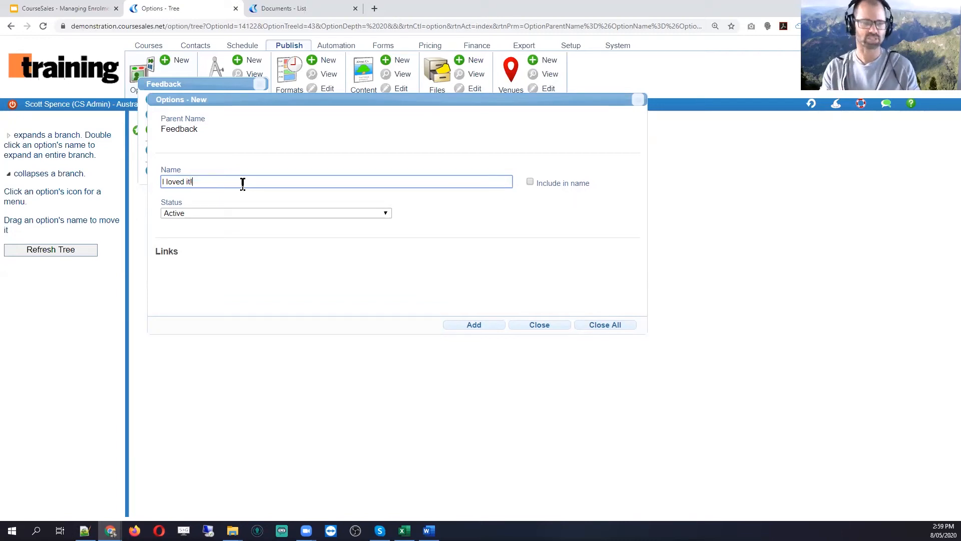
{"action": "left_click", "coordinate": [475, 325]}
Add an option named "I didn" after the "I loved it!" node in the Feedback tree
{"action": "left_click", "coordinate": [146, 145]}
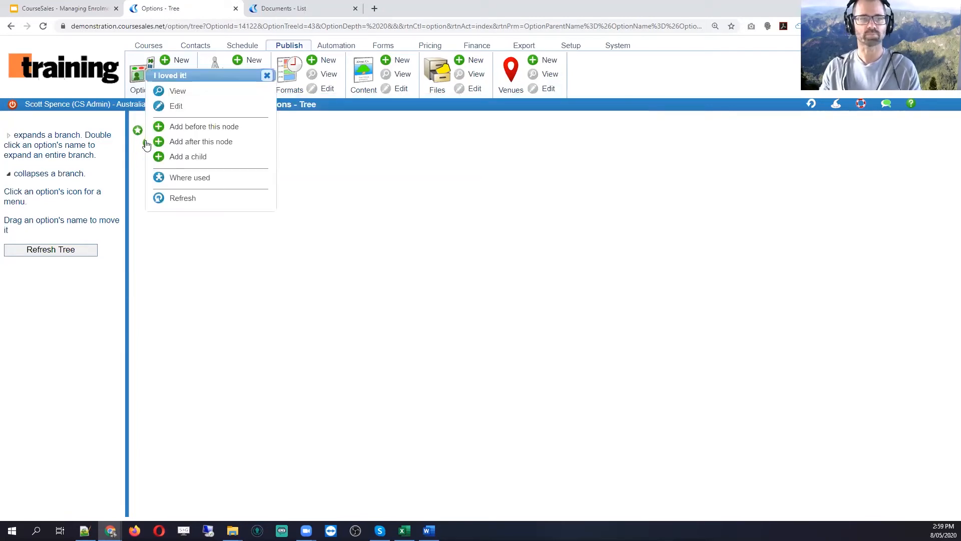
{"action": "left_click", "coordinate": [201, 142]}
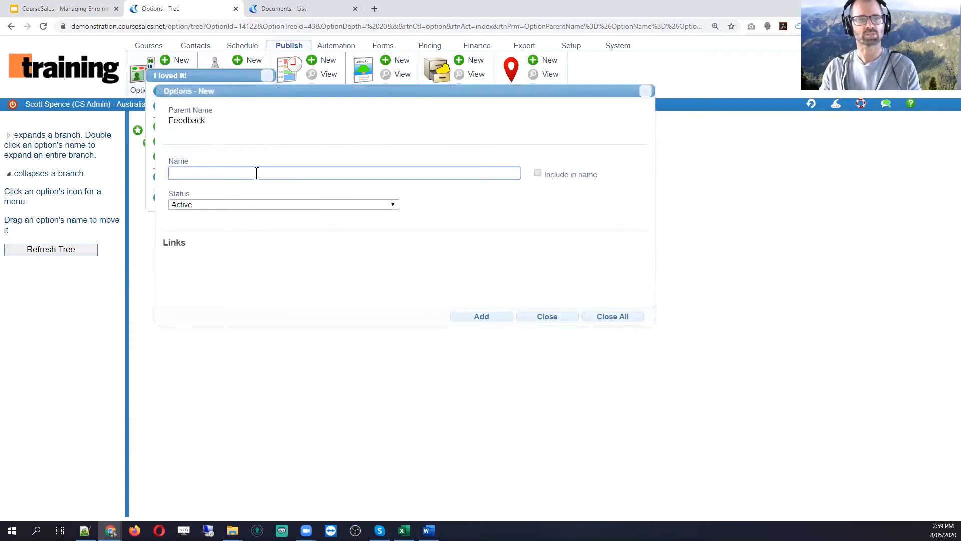
{"action": "type", "text": "I di"}
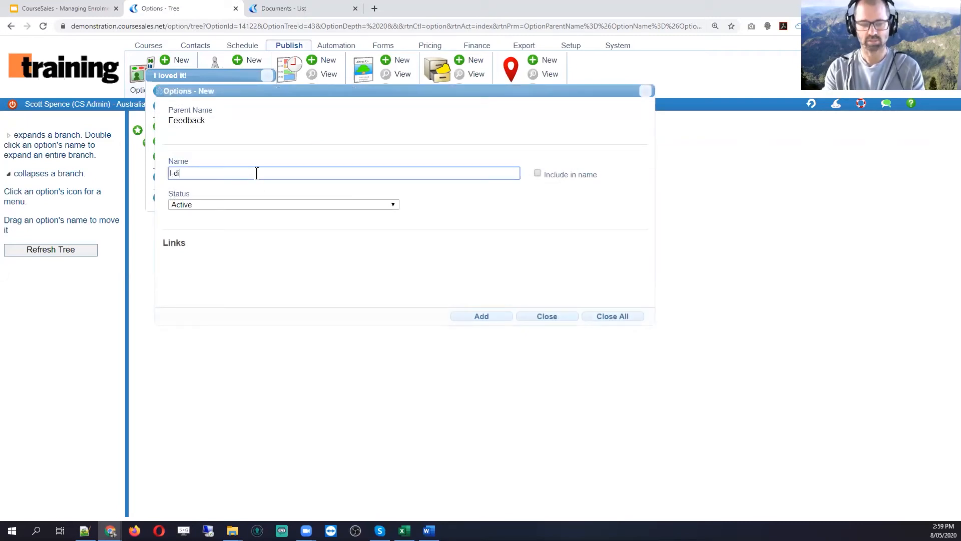
{"action": "type", "text": "dn"}
{"action": "key", "text": "Return"}
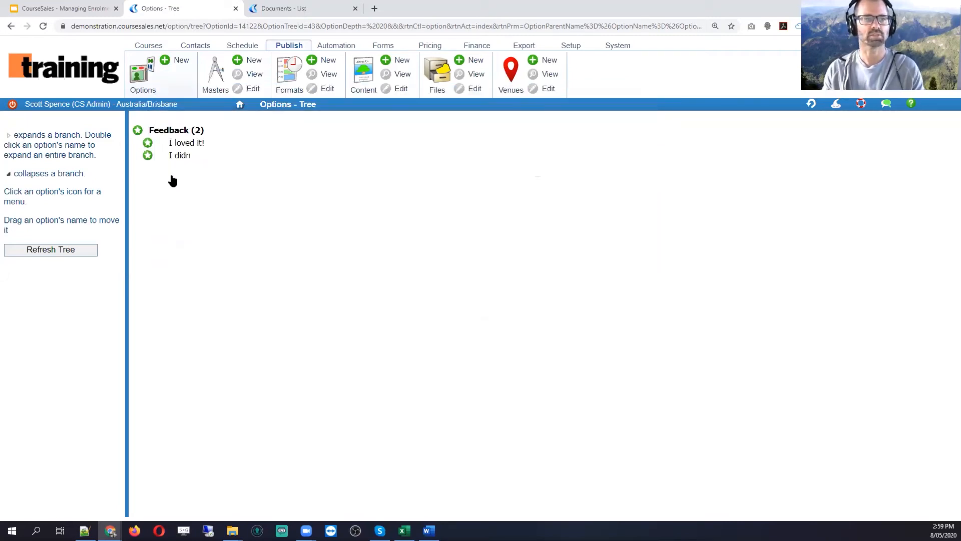
Rename the "I didn" option as "I did't like it so much" and save it
{"action": "left_click", "coordinate": [147, 155]}
{"action": "left_click", "coordinate": [178, 121]}
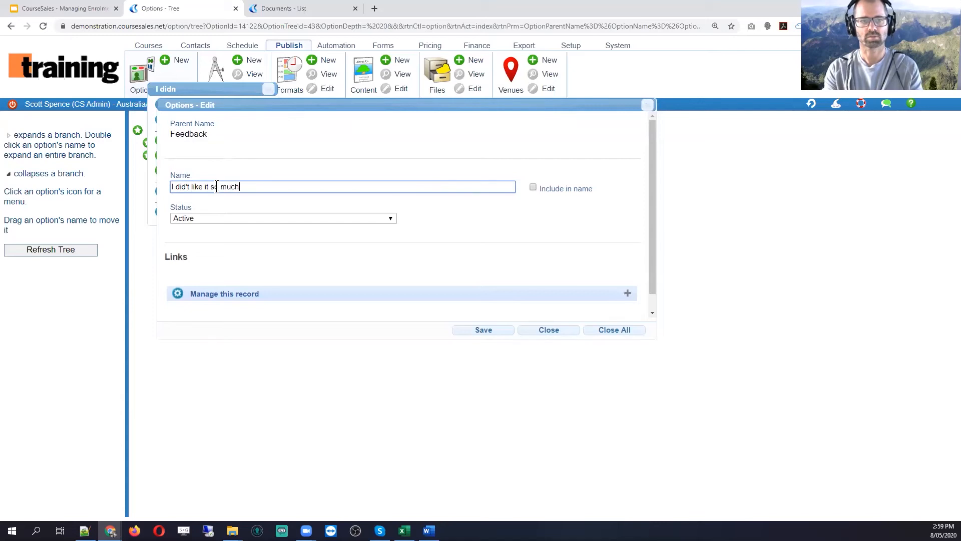
{"action": "left_click", "coordinate": [484, 330]}
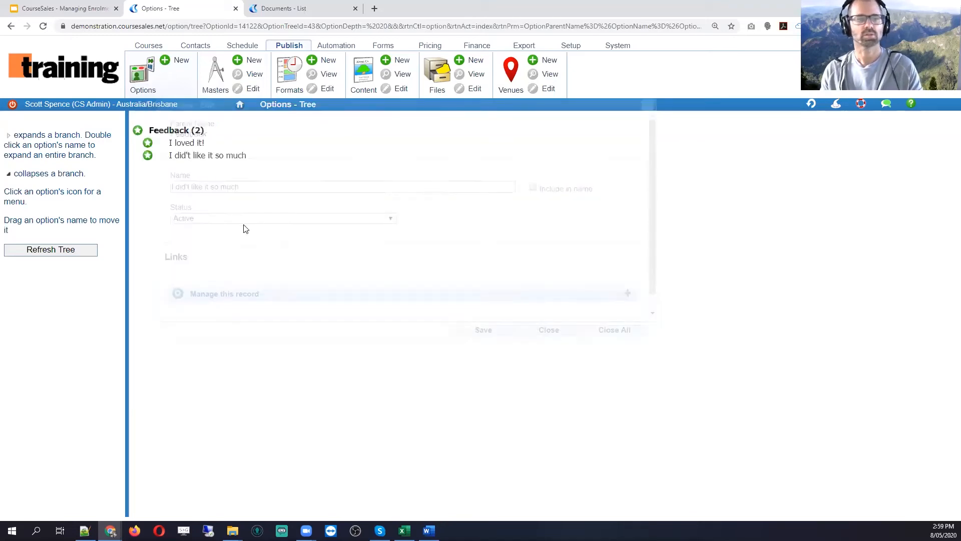
Add an option named "It was the bomb!" before the "I loved it!" node
{"action": "left_click", "coordinate": [147, 143]}
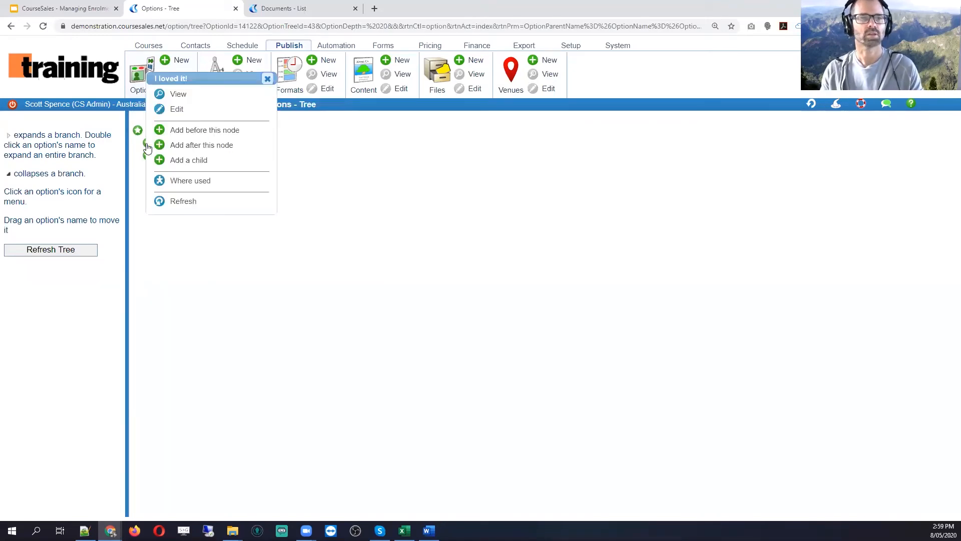
{"action": "left_click", "coordinate": [181, 132]}
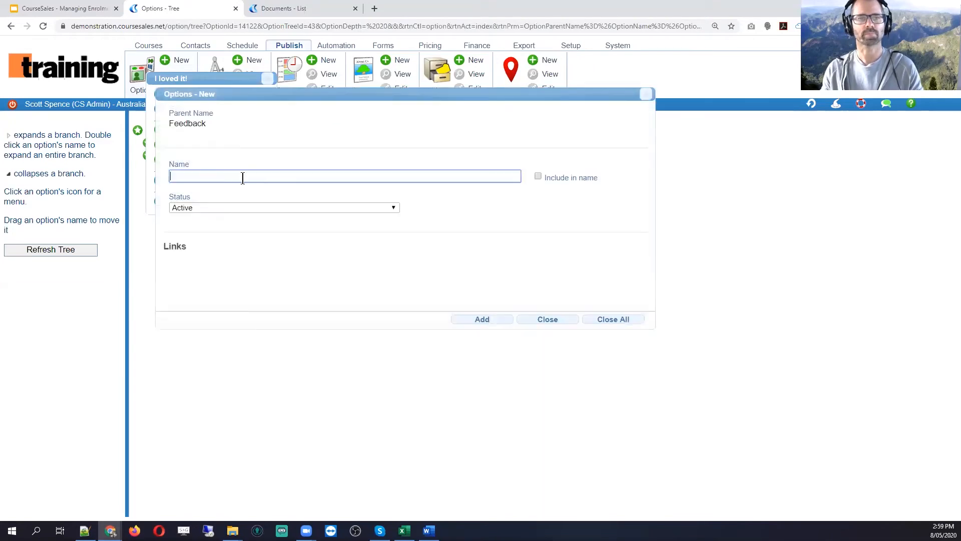
{"action": "type", "text": "It was the "}
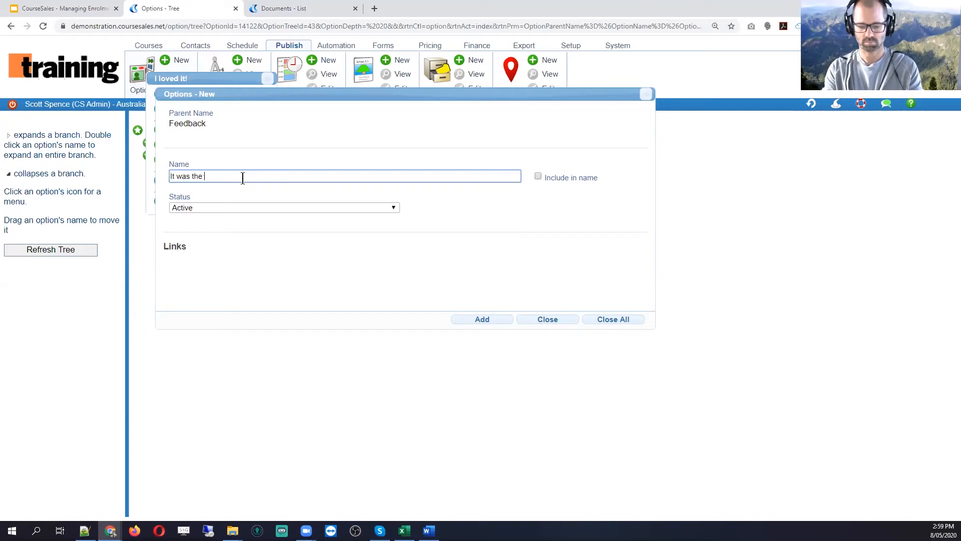
{"action": "type", "text": "bomb!"}
{"action": "left_click", "coordinate": [481, 320]}
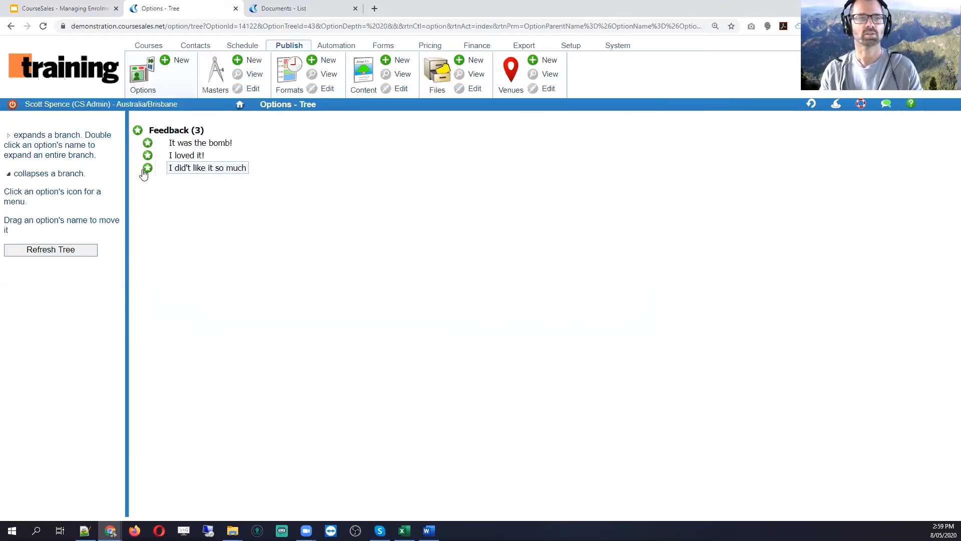
Add an option named "I really didn't like it" after the "I did't like it so much" node
{"action": "left_click", "coordinate": [147, 170]}
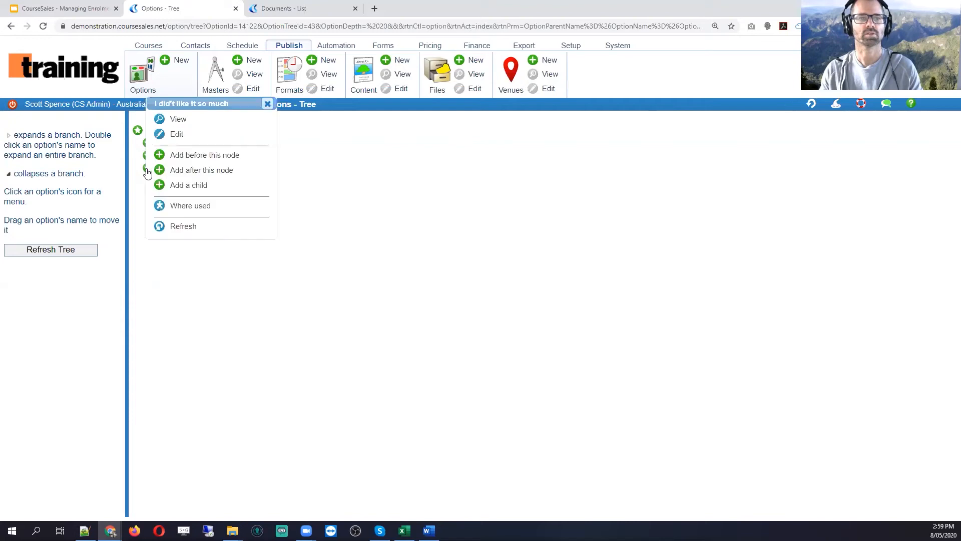
{"action": "left_click", "coordinate": [181, 170]}
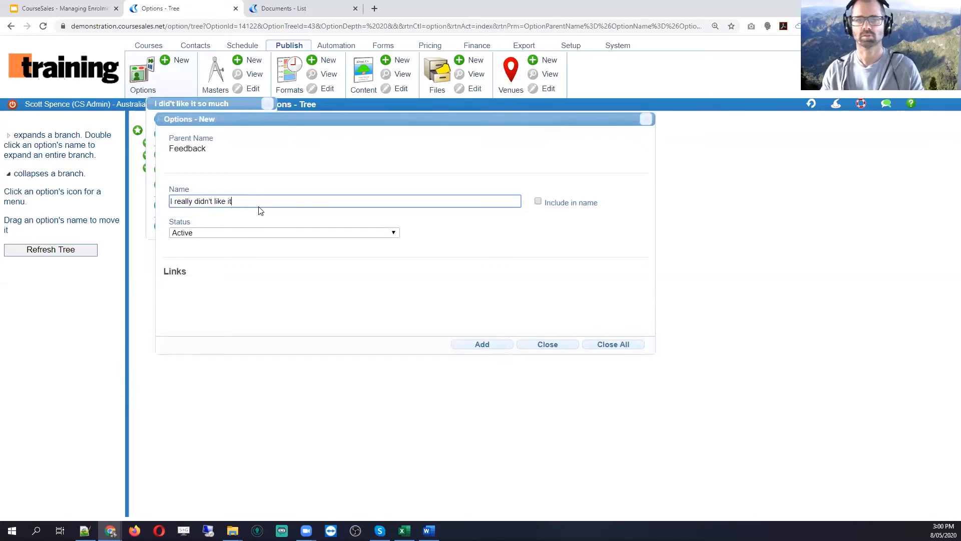
{"action": "left_click", "coordinate": [483, 345]}
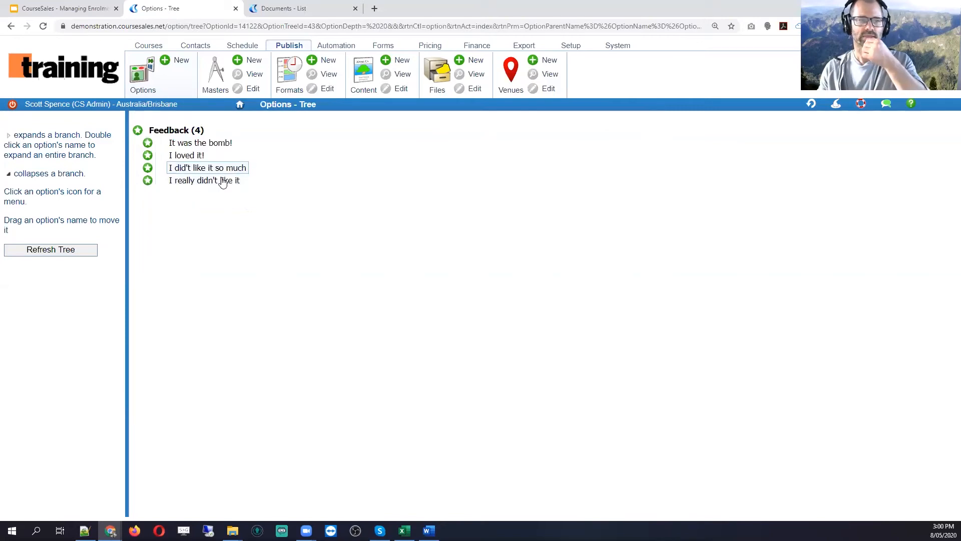
Correct the misspelled third Feedback option's name to "I didn't like it so much" and save it
{"action": "left_click", "coordinate": [143, 170]}
{"action": "left_click", "coordinate": [165, 134]}
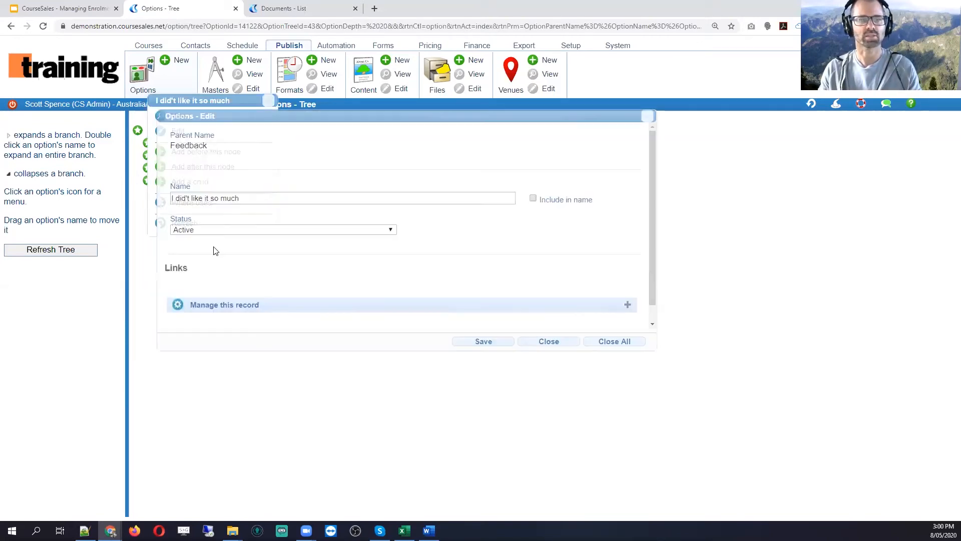
{"action": "left_click", "coordinate": [183, 200]}
{"action": "type", "text": "n'"}
{"action": "left_click", "coordinate": [483, 344]}
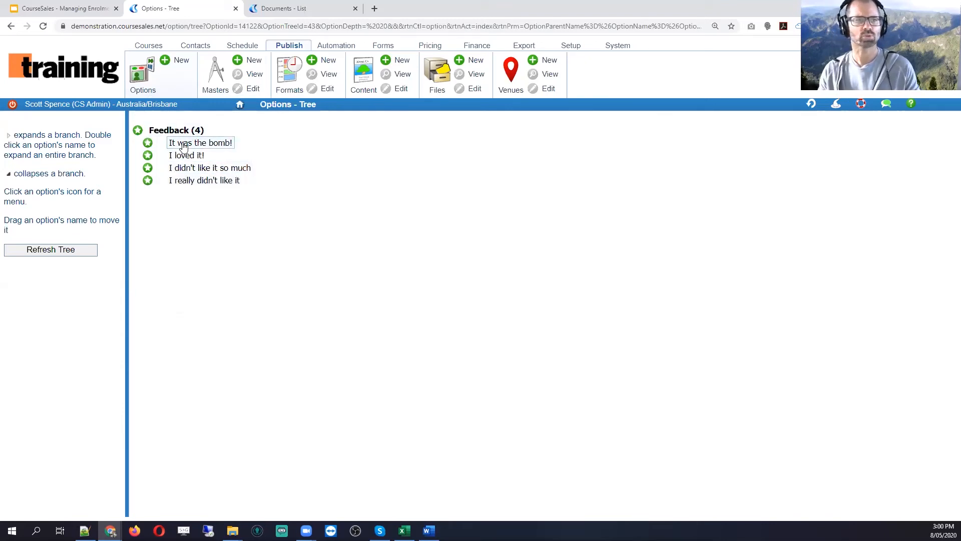
Start a new form field and name it "Feedback - Course"
{"action": "left_click", "coordinate": [383, 48]}
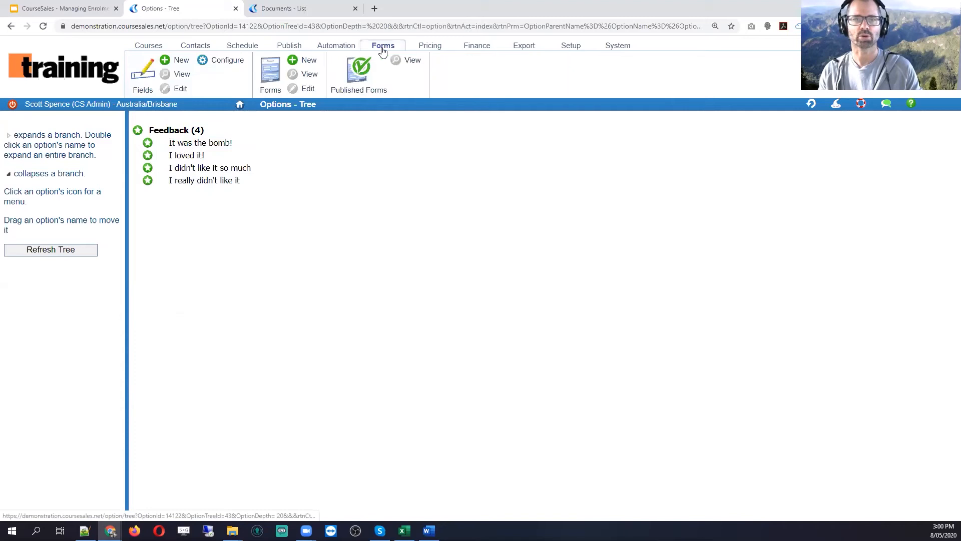
{"action": "left_click", "coordinate": [174, 61]}
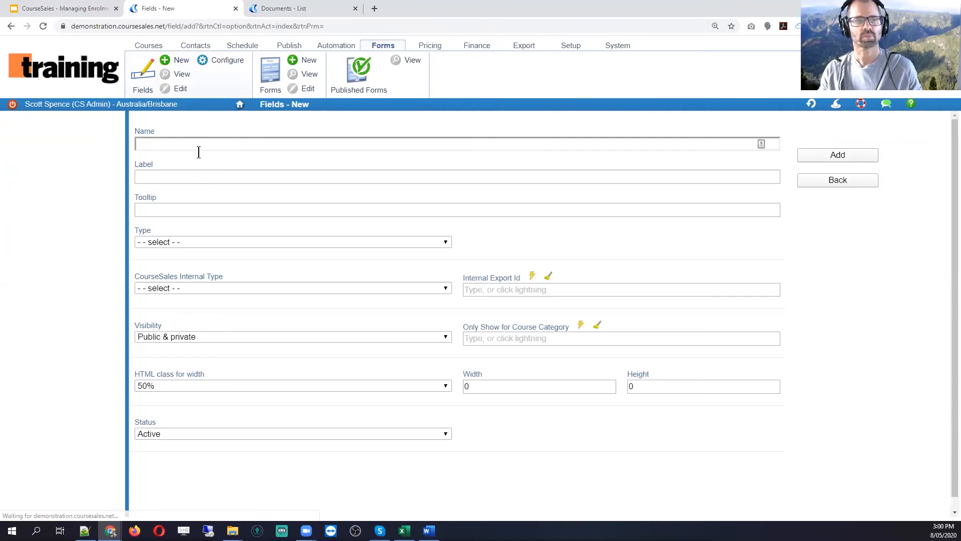
{"action": "type", "text": "Feedback -"}
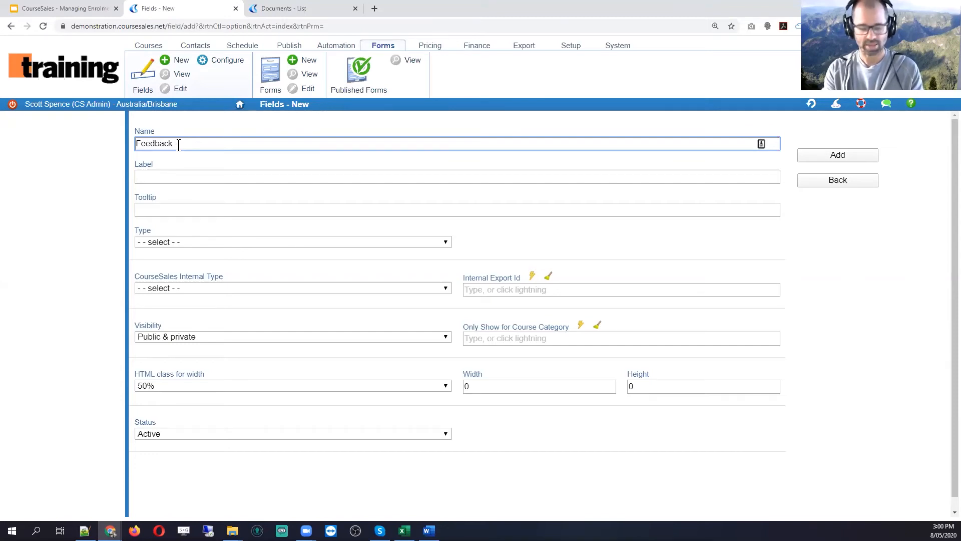
{"action": "type", "text": " COurse"}
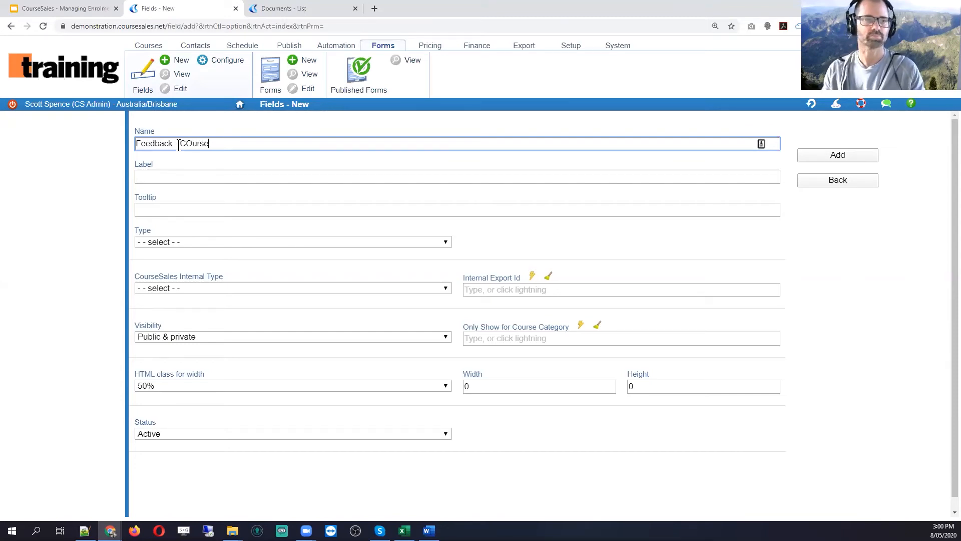
{"action": "key", "text": "BackSpace"}
{"action": "key", "text": "BackSpace"}
{"action": "key", "text": "BackSpace"}
{"action": "key", "text": "BackSpace"}
{"action": "key", "text": "BackSpace"}
{"action": "type", "text": "cy"}
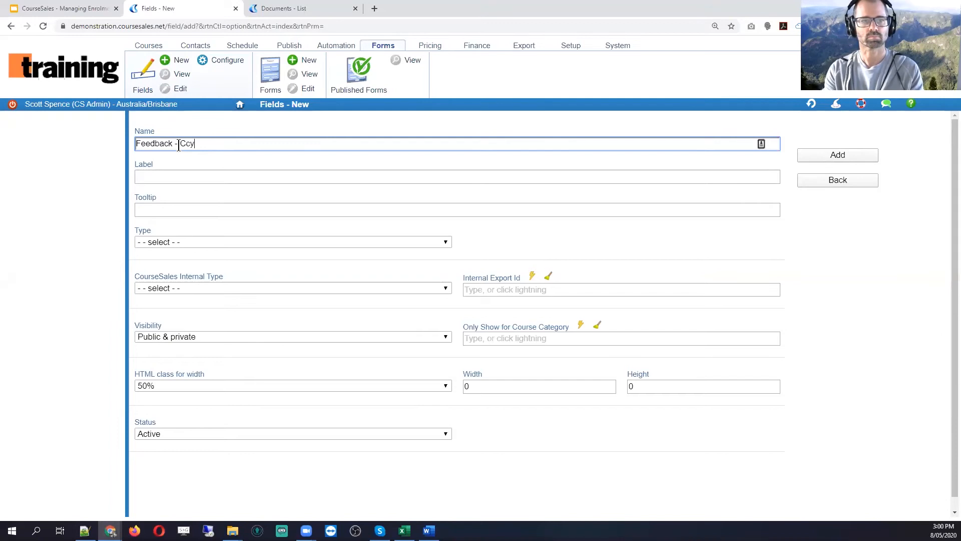
{"action": "key", "text": "BackSpace"}
{"action": "key", "text": "BackSpace"}
{"action": "type", "text": "ourse"}
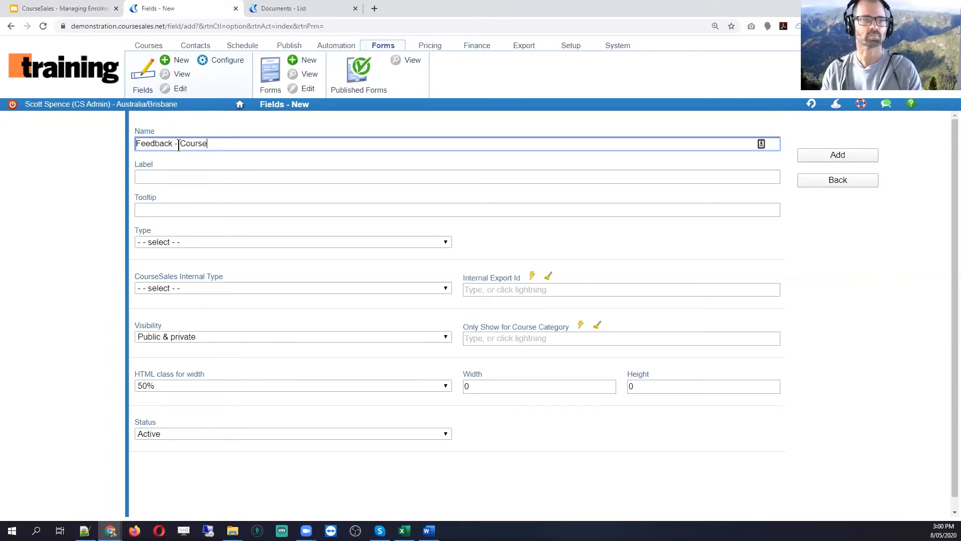
Label the field "What did you think of the course?" and set its type to Lookup List
{"action": "left_click", "coordinate": [178, 177]}
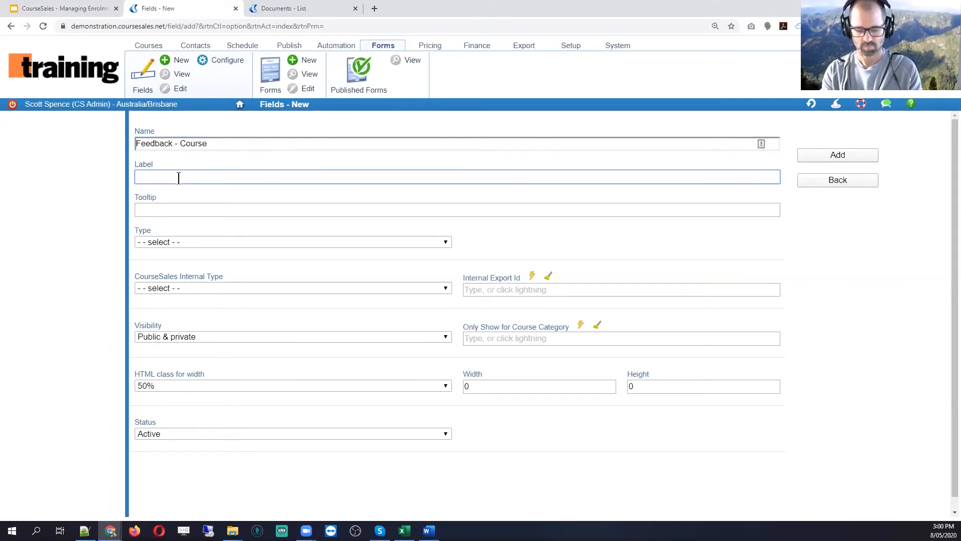
{"action": "type", "text": "What d"}
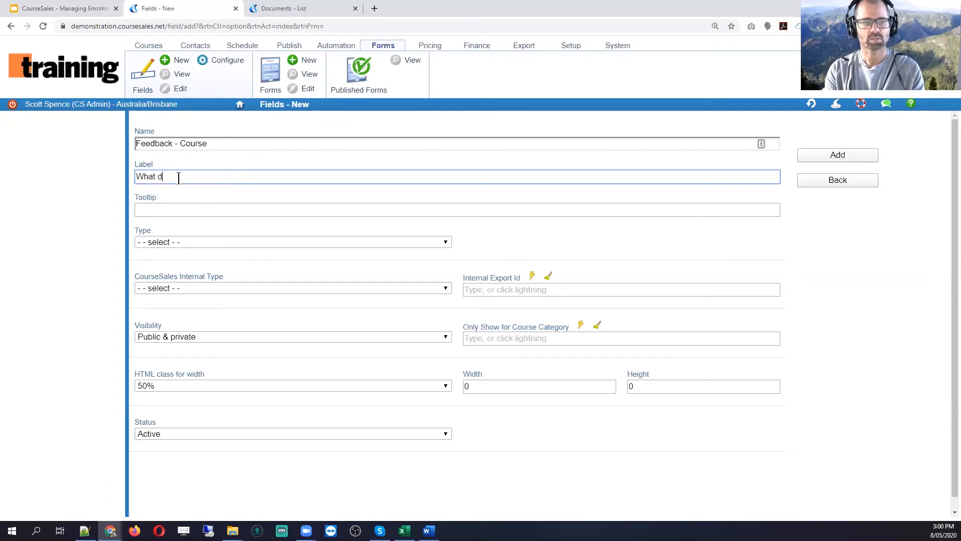
{"action": "type", "text": "id you think of the course?"}
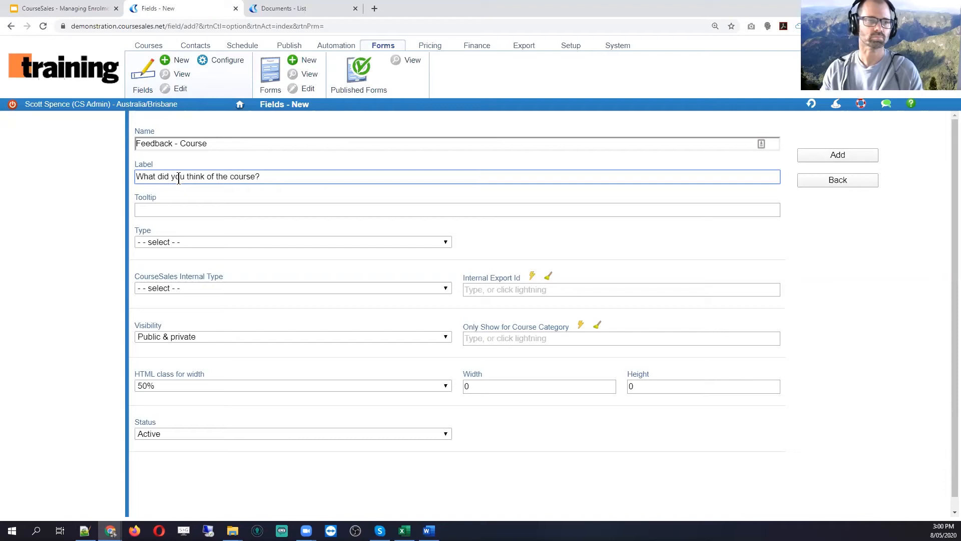
{"action": "left_click", "coordinate": [174, 242]}
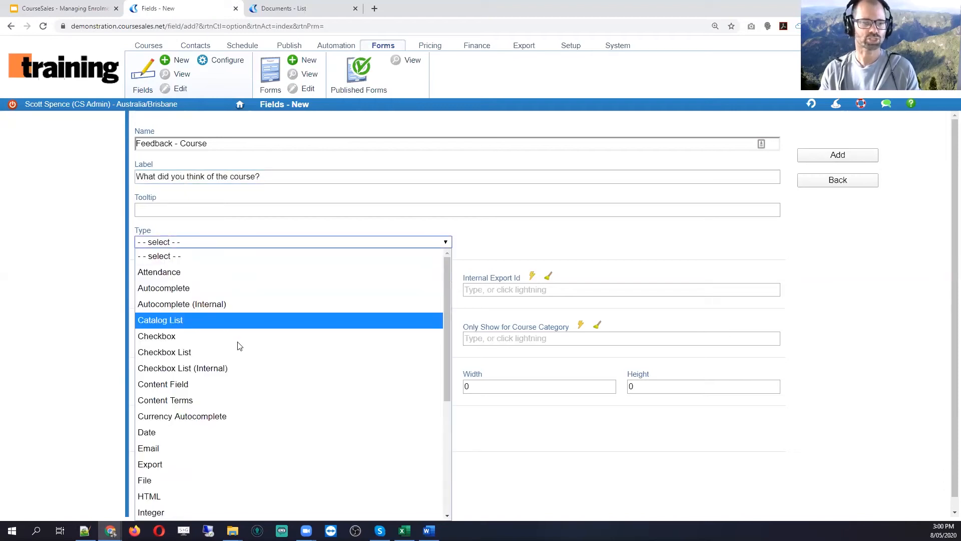
{"action": "scroll", "coordinate": [239, 370], "scroll_direction": "down", "scroll_amount": 5}
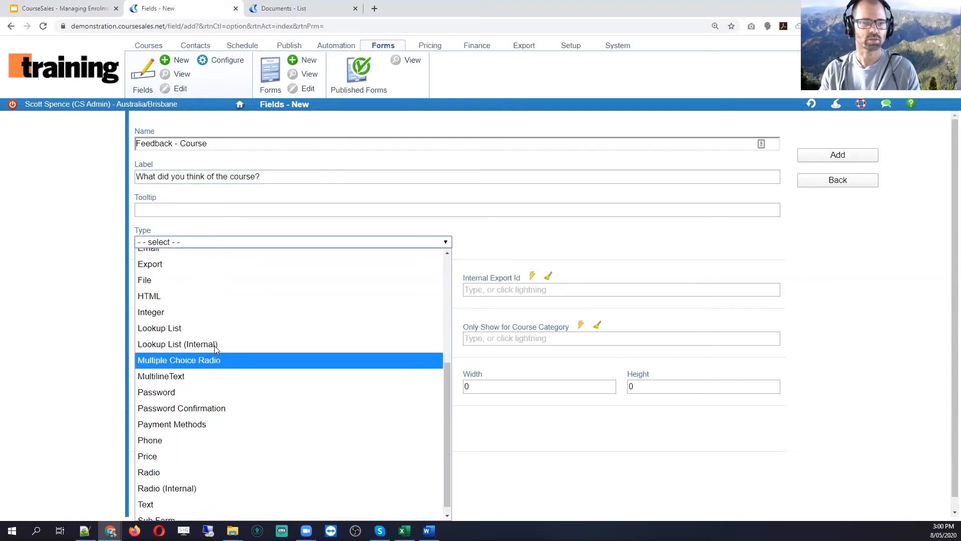
{"action": "left_click", "coordinate": [207, 332]}
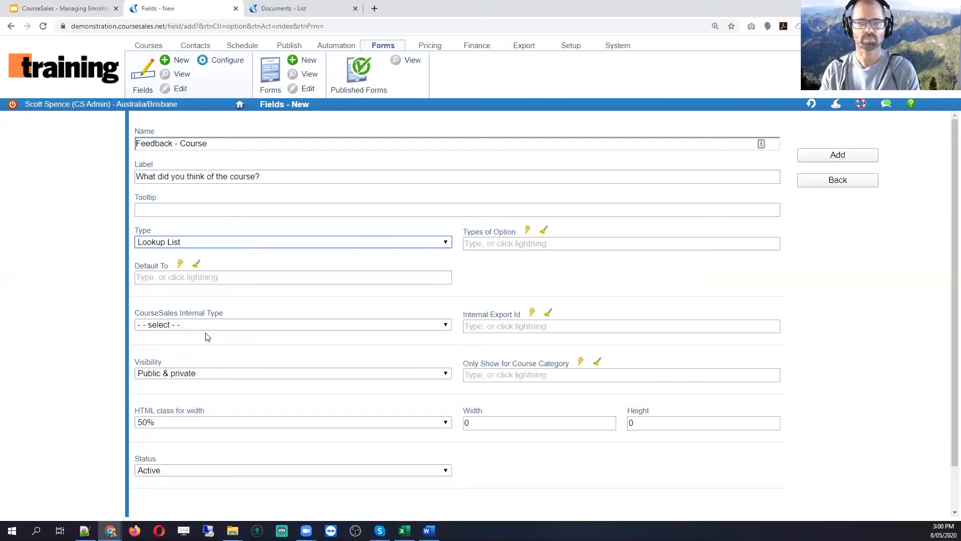
Set the field's Types of Option to Feedback, leave Default To empty, and add the field
{"action": "left_click", "coordinate": [528, 231]}
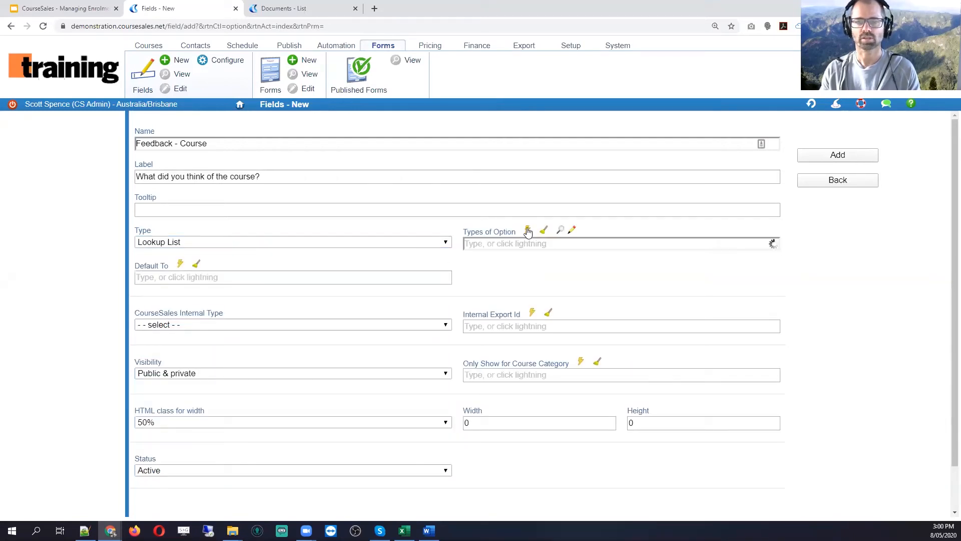
{"action": "scroll", "coordinate": [515, 321], "scroll_direction": "down", "scroll_amount": 1}
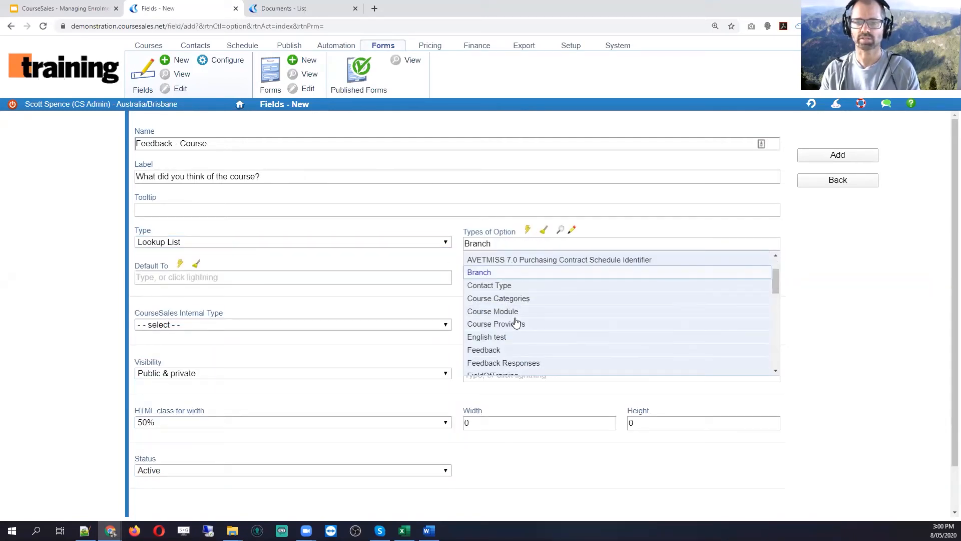
{"action": "left_click", "coordinate": [517, 350]}
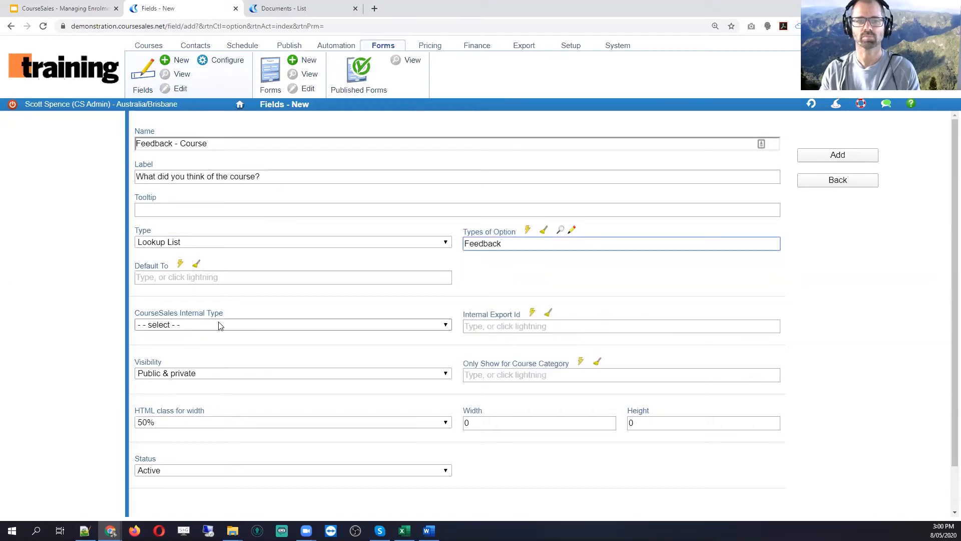
{"action": "left_click", "coordinate": [180, 266]}
{"action": "left_click", "coordinate": [180, 265]}
{"action": "left_click", "coordinate": [236, 277]}
{"action": "left_click", "coordinate": [258, 277]}
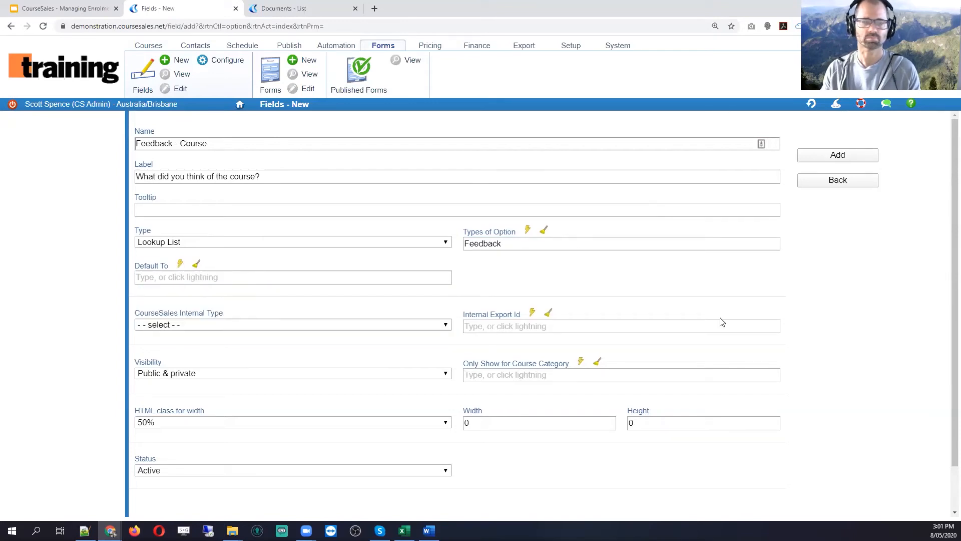
{"action": "left_click", "coordinate": [850, 156]}
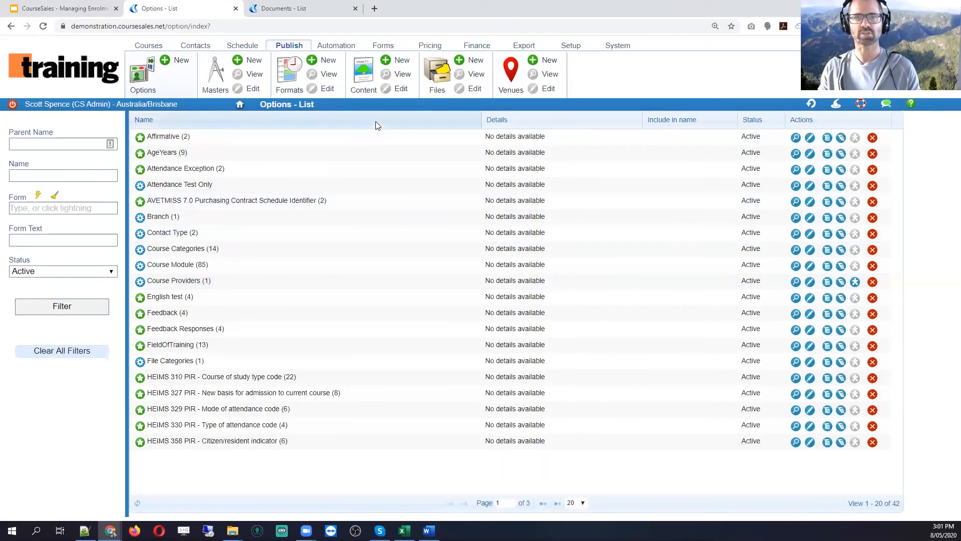
Start a new form and name it "new form"
{"action": "left_click", "coordinate": [381, 45]}
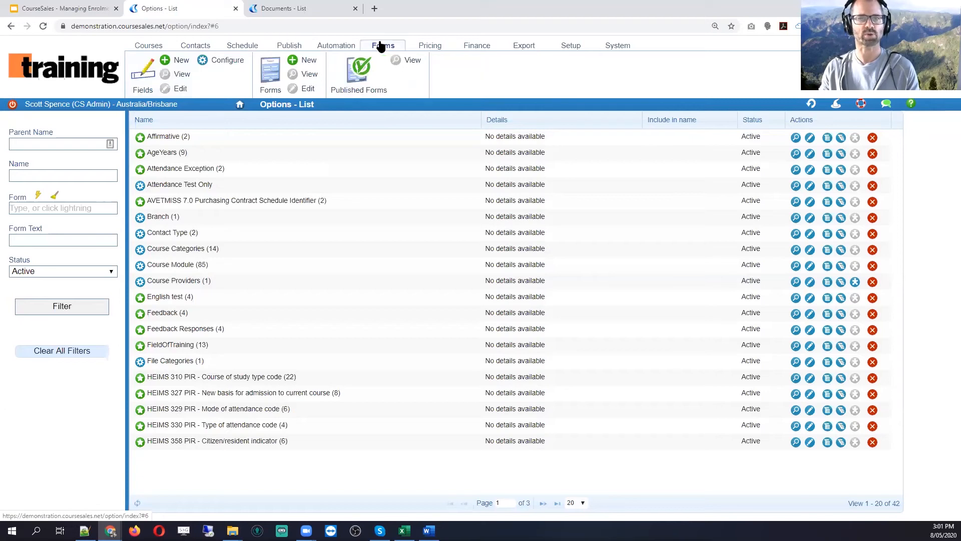
{"action": "left_click", "coordinate": [298, 60]}
{"action": "left_click", "coordinate": [247, 142]}
{"action": "type", "text": "new form"}
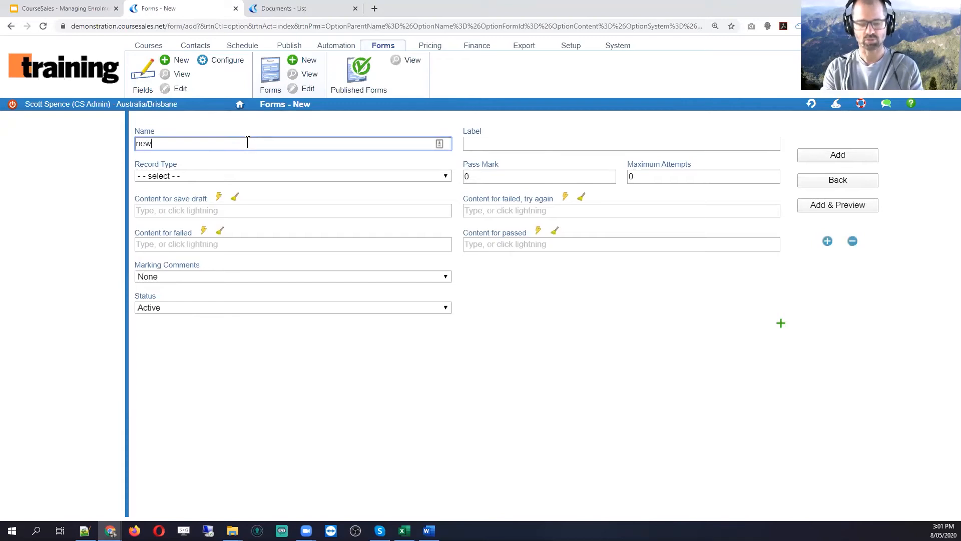
Insert the "Feedback - Course" field into the form and set the form's record type to Process Steps
{"action": "left_click", "coordinate": [781, 325]}
{"action": "left_click", "coordinate": [264, 392]}
{"action": "type", "text": "feedb"}
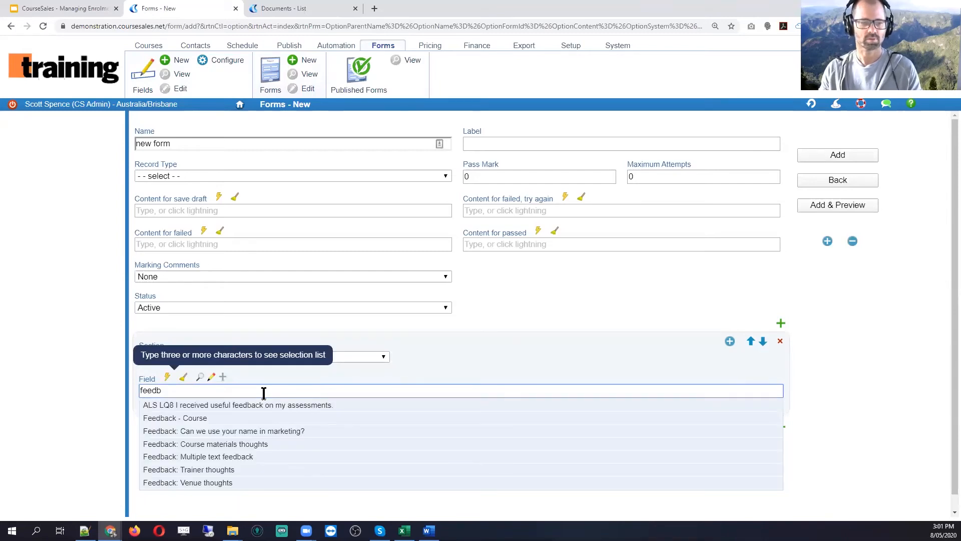
{"action": "left_click", "coordinate": [260, 423]}
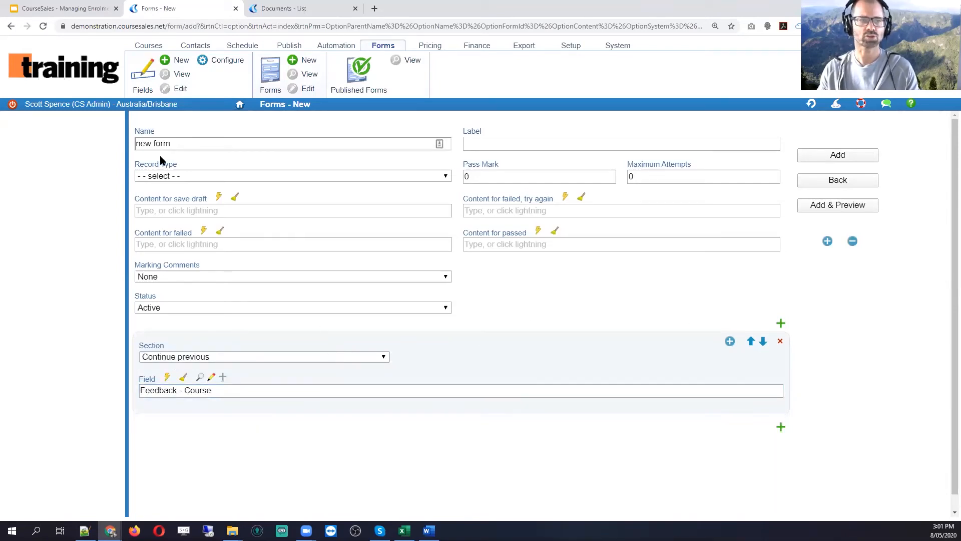
{"action": "left_click", "coordinate": [305, 177]}
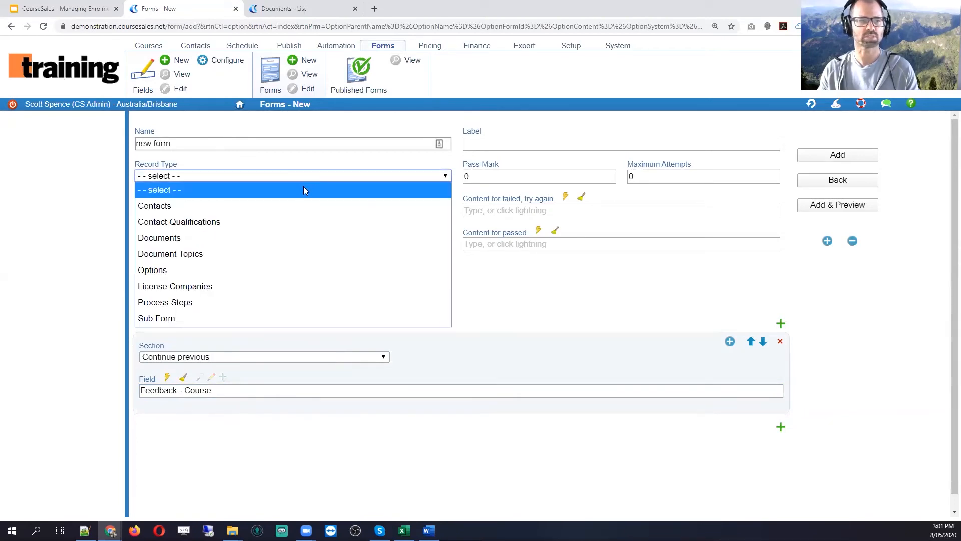
{"action": "left_click", "coordinate": [275, 302]}
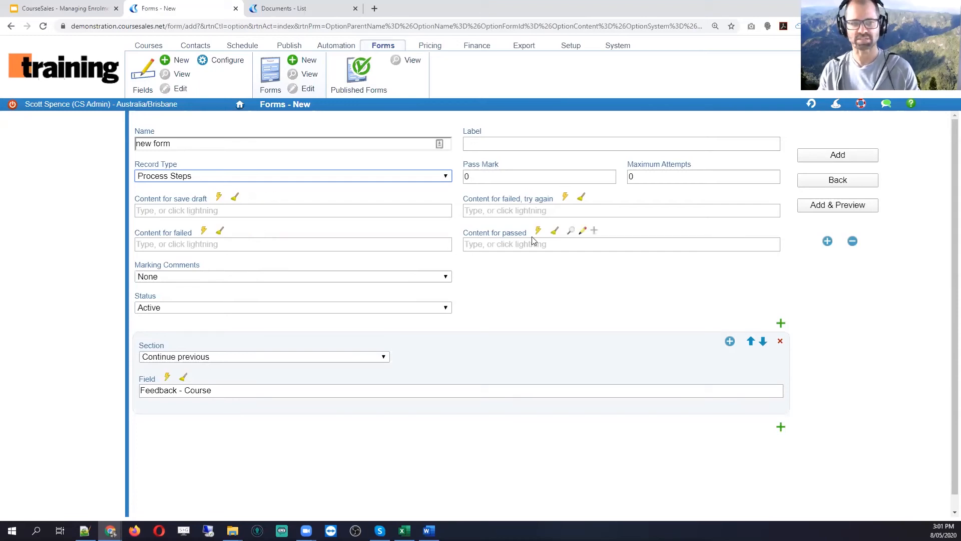
Add the form with a preview and choose "It was the bomb!" as the answer to the course question
{"action": "left_click", "coordinate": [842, 207]}
{"action": "left_click", "coordinate": [840, 209]}
{"action": "left_click", "coordinate": [839, 207]}
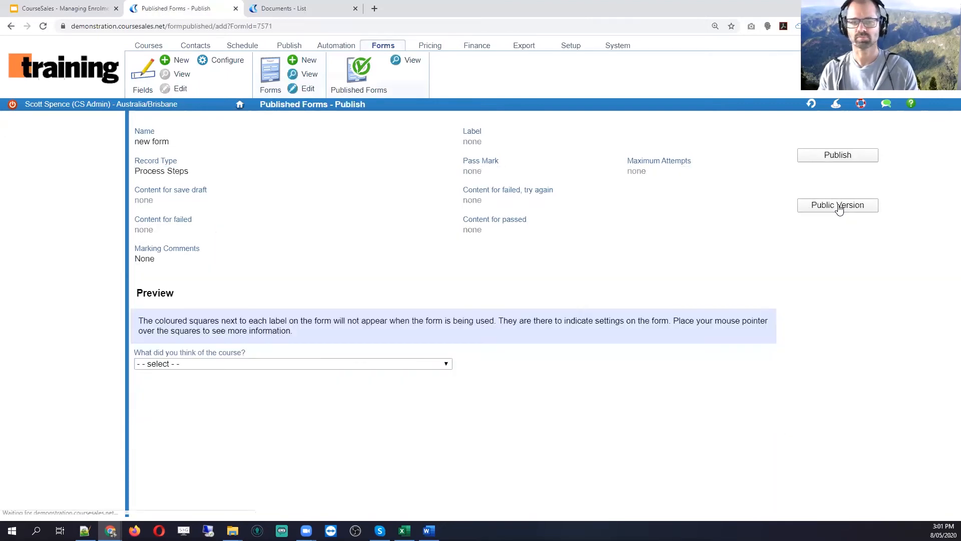
{"action": "left_click", "coordinate": [256, 365]}
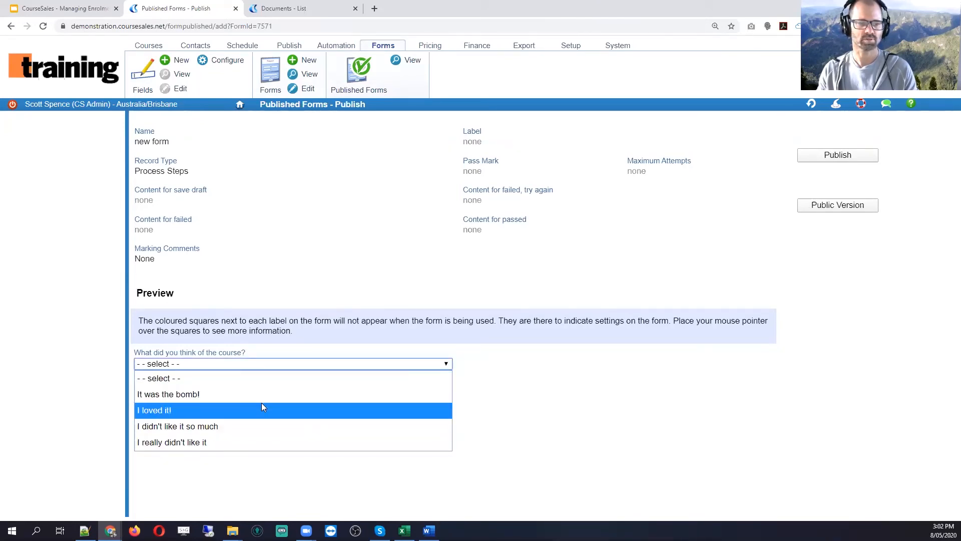
{"action": "left_click", "coordinate": [259, 394]}
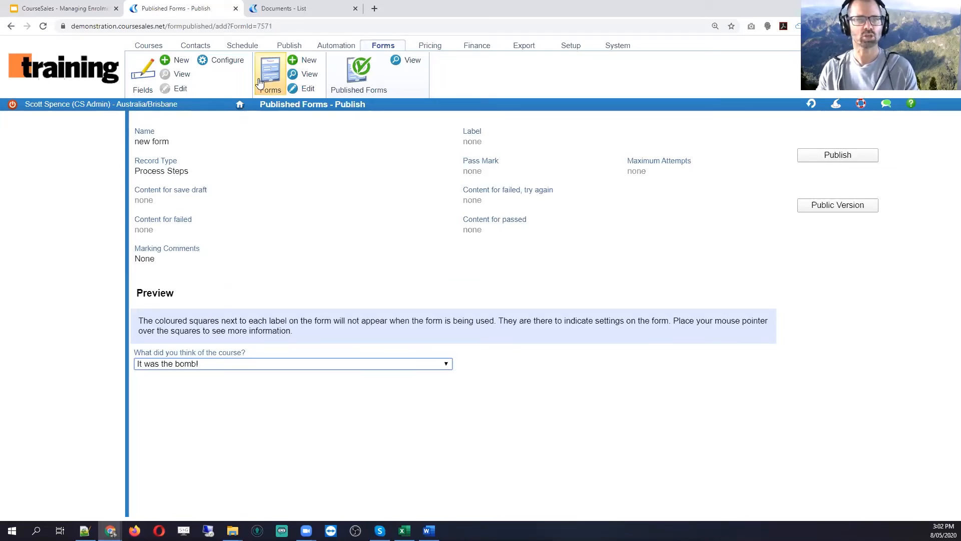
Start a new content record of type Field and name it "Learning content"
{"action": "left_click", "coordinate": [289, 48]}
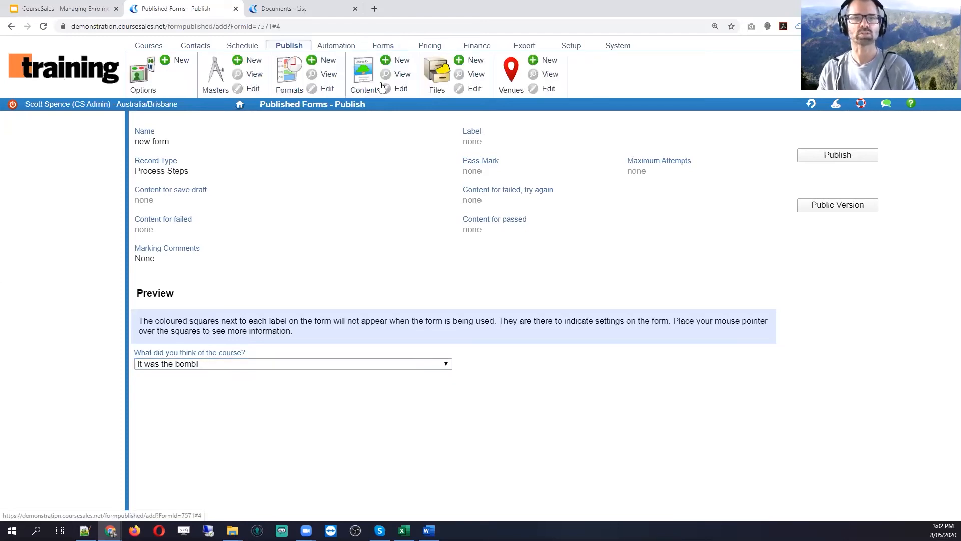
{"action": "left_click", "coordinate": [392, 62]}
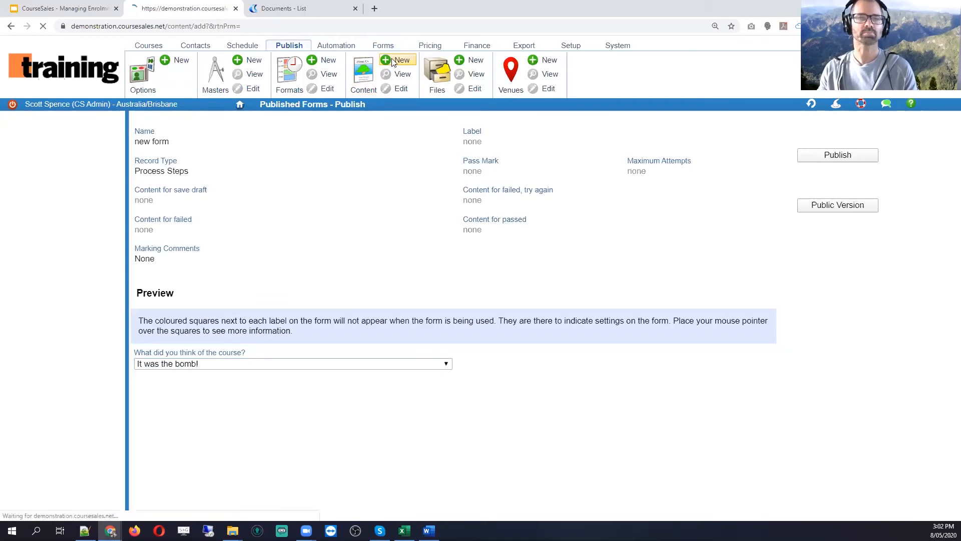
{"action": "left_click", "coordinate": [190, 144]}
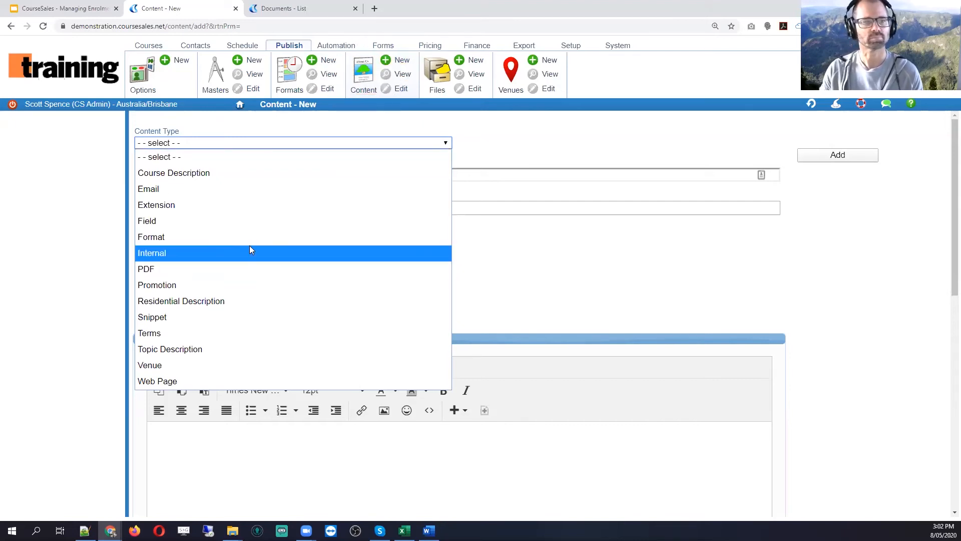
{"action": "left_click", "coordinate": [152, 221]}
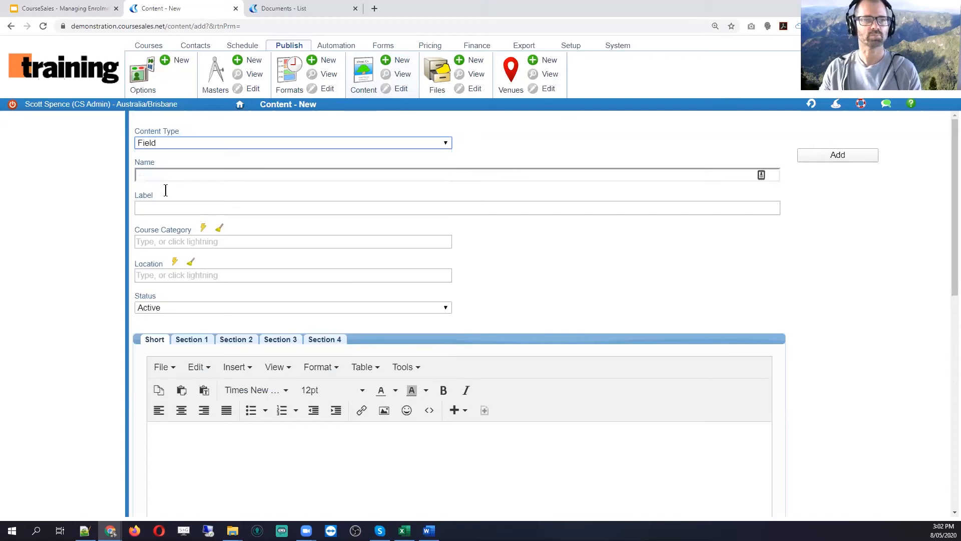
{"action": "left_click", "coordinate": [173, 177]}
{"action": "type", "text": "Learning content"}
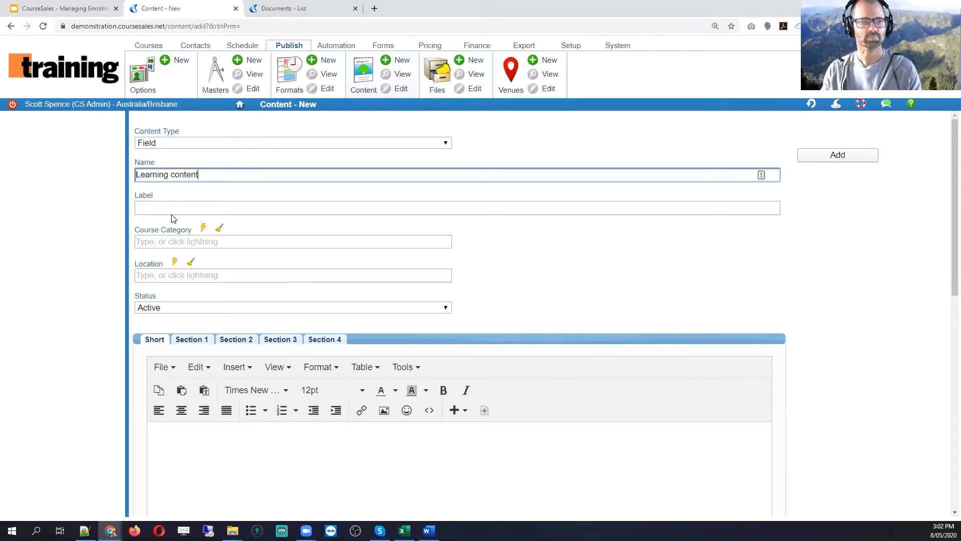
Place the cursor in the Short section's text area and open YouTube in a new browser tab
{"action": "scroll", "coordinate": [353, 253], "scroll_direction": "down", "scroll_amount": 3}
{"action": "left_click", "coordinate": [266, 337]}
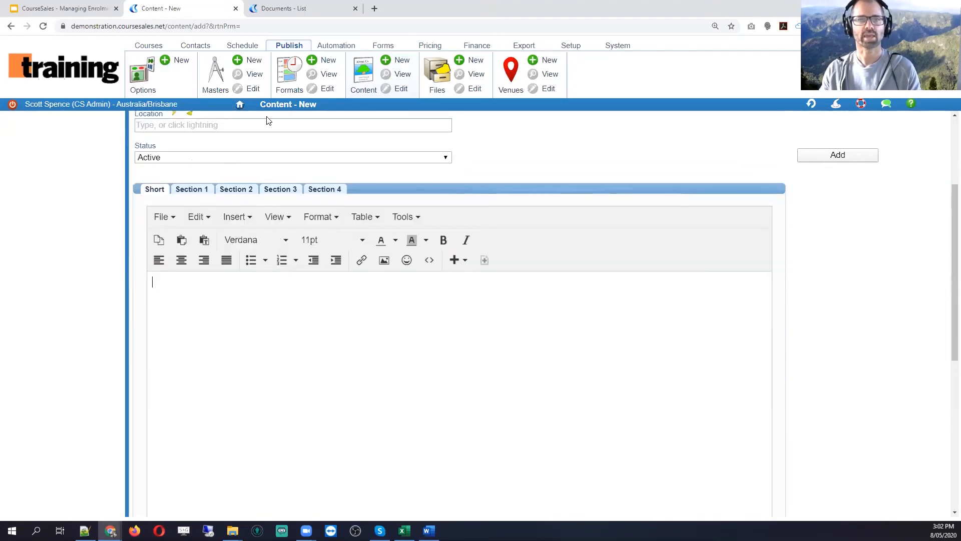
{"action": "left_click", "coordinate": [374, 9]}
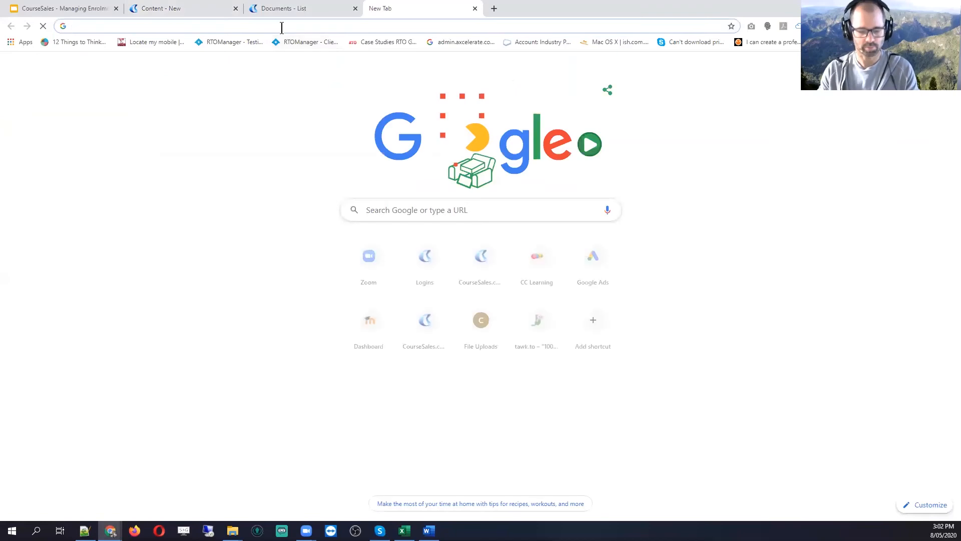
{"action": "type", "text": "www."}
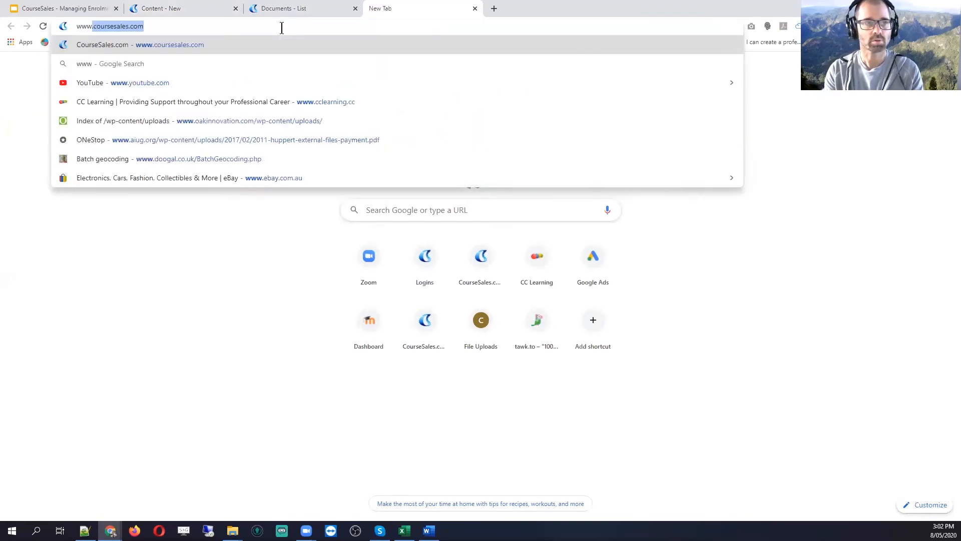
{"action": "type", "text": "you"}
{"action": "key", "text": "Return"}
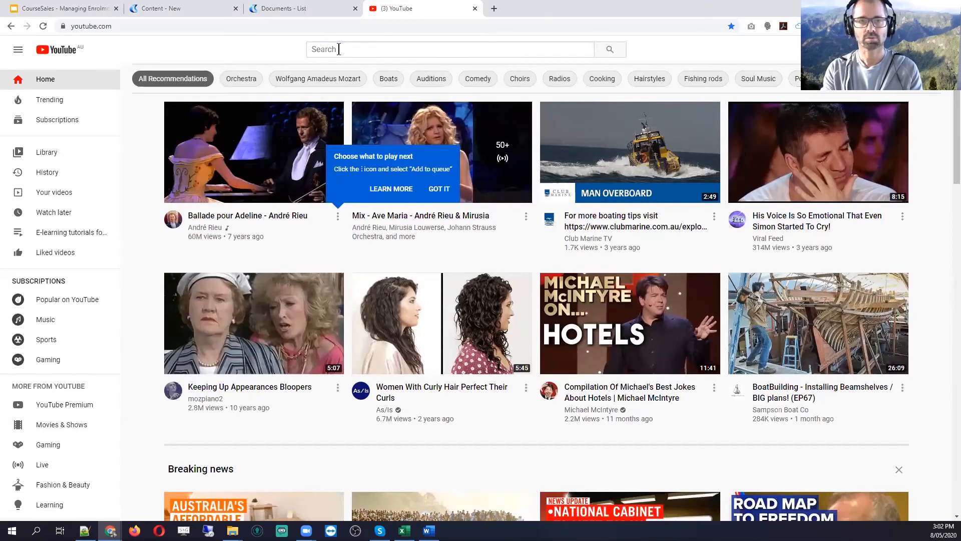
Search YouTube for "first aid", open the St John Ambulance video "How to do the Primary Survey" and pause it
{"action": "left_click", "coordinate": [338, 49]}
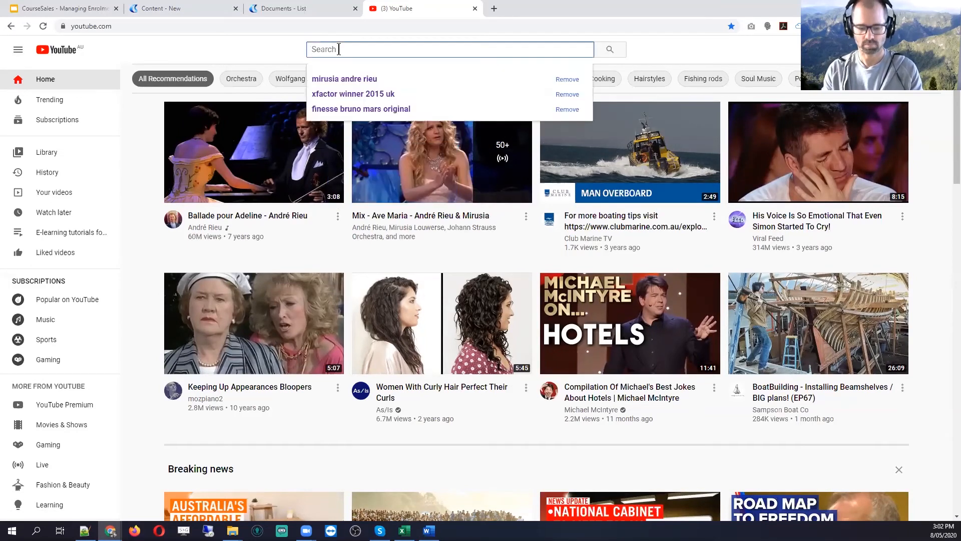
{"action": "type", "text": "first "}
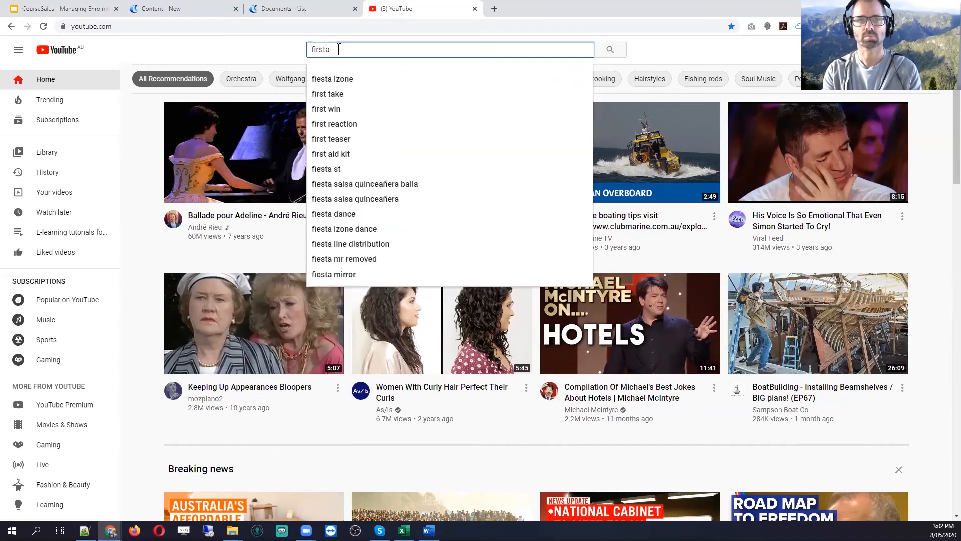
{"action": "type", "text": "aid"}
{"action": "key", "text": "Return"}
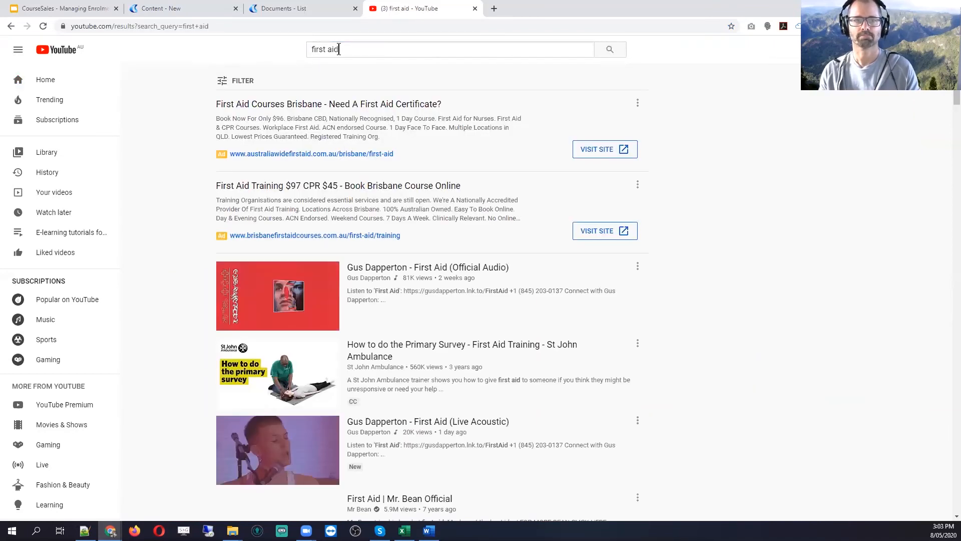
{"action": "scroll", "coordinate": [478, 263], "scroll_direction": "down", "scroll_amount": 2}
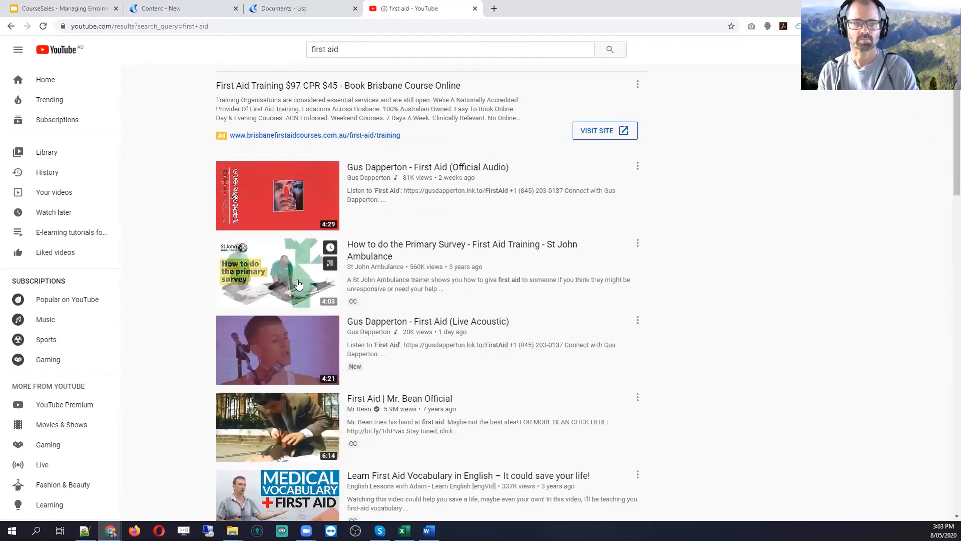
{"action": "left_click", "coordinate": [297, 278]}
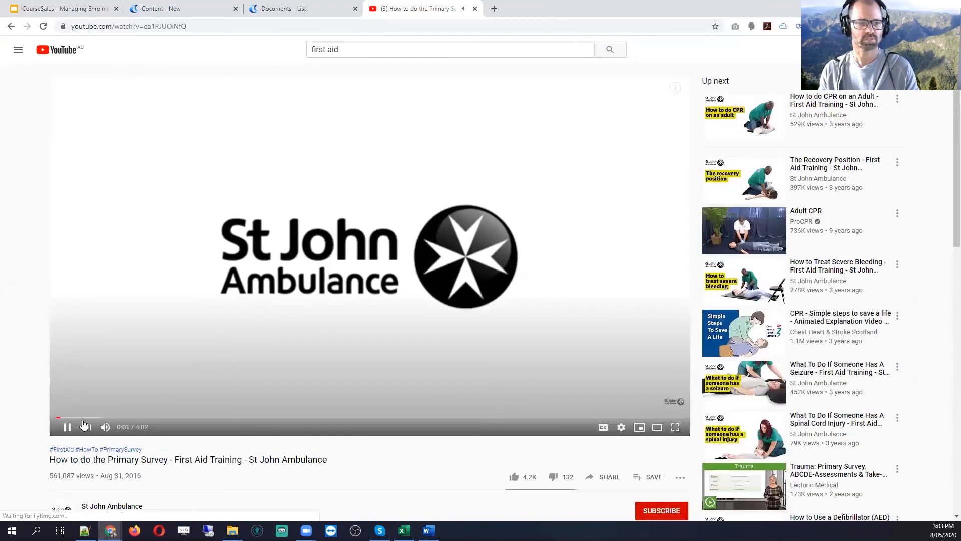
{"action": "left_click", "coordinate": [66, 427]}
Copy the iframe embed code of the St John Ambulance video from its sharing options
{"action": "scroll", "coordinate": [594, 441], "scroll_direction": "down", "scroll_amount": 2}
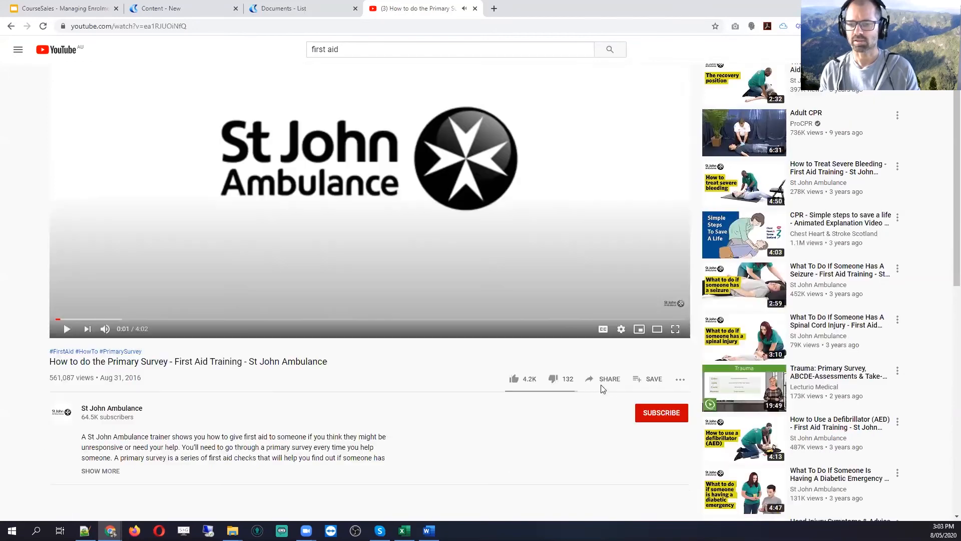
{"action": "left_click", "coordinate": [597, 379]}
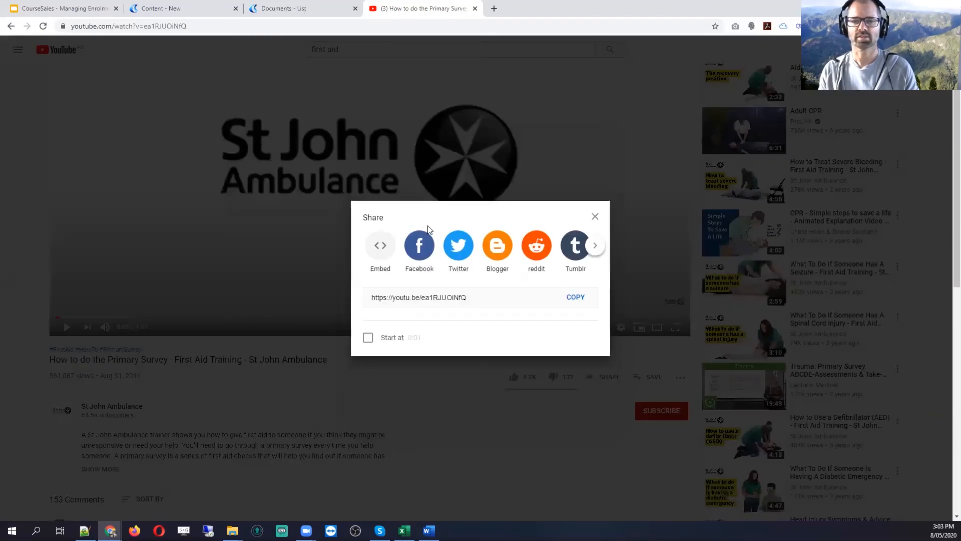
{"action": "left_click", "coordinate": [378, 249]}
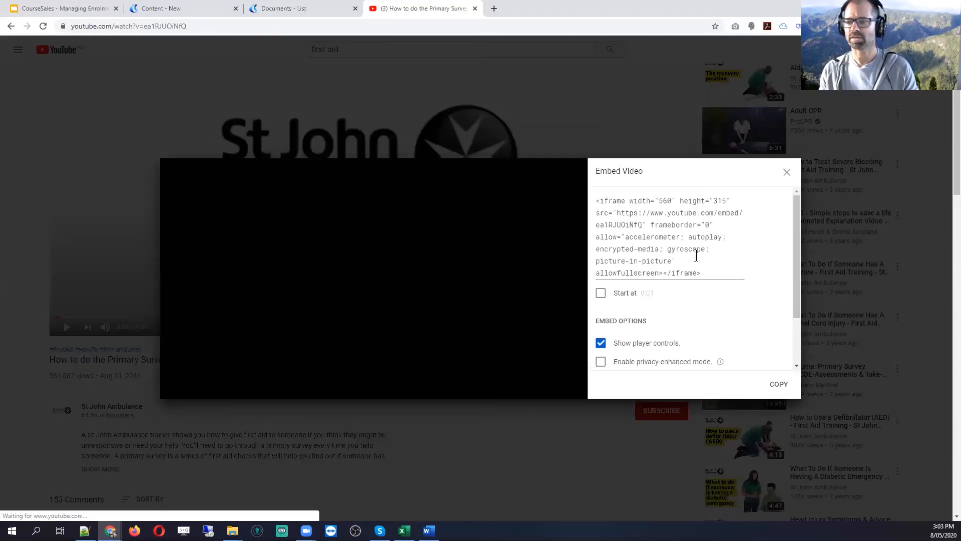
{"action": "left_click", "coordinate": [679, 245]}
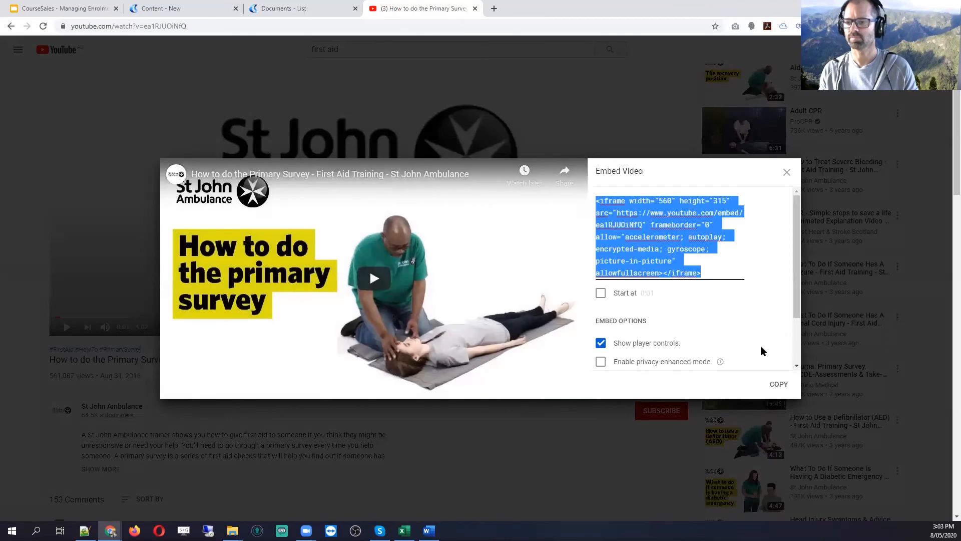
{"action": "left_click", "coordinate": [779, 384]}
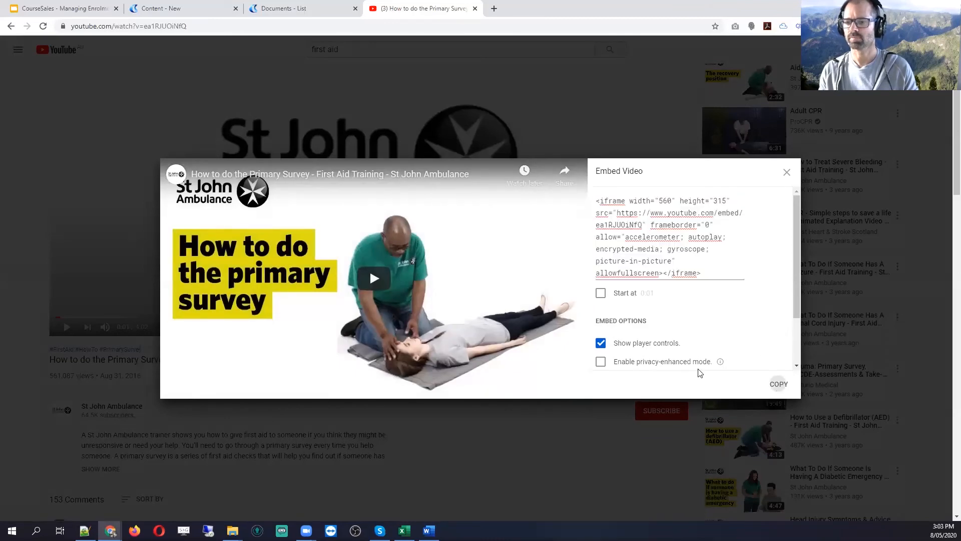
Return to the new content record and enter "This is a video for your to view:" in the Short section
{"action": "left_click", "coordinate": [286, 9]}
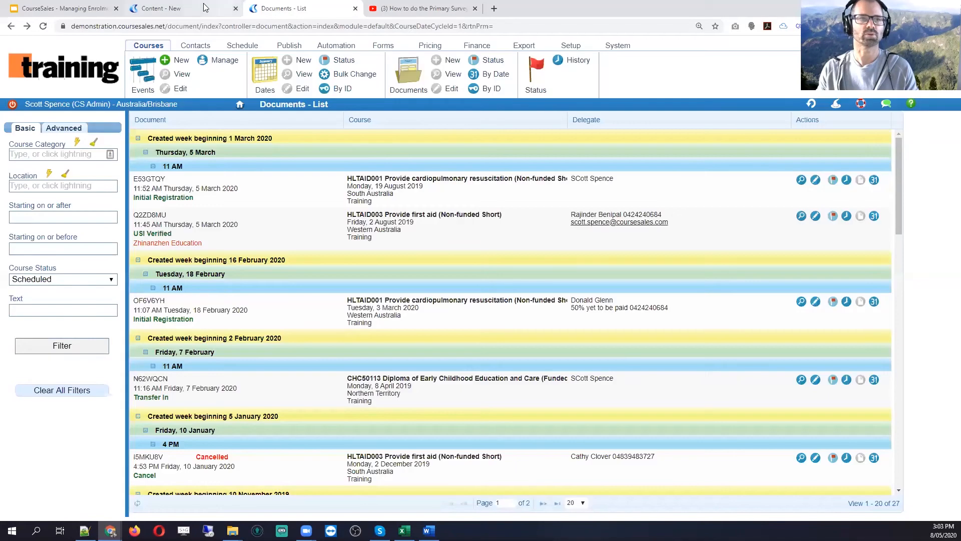
{"action": "left_click", "coordinate": [161, 8]}
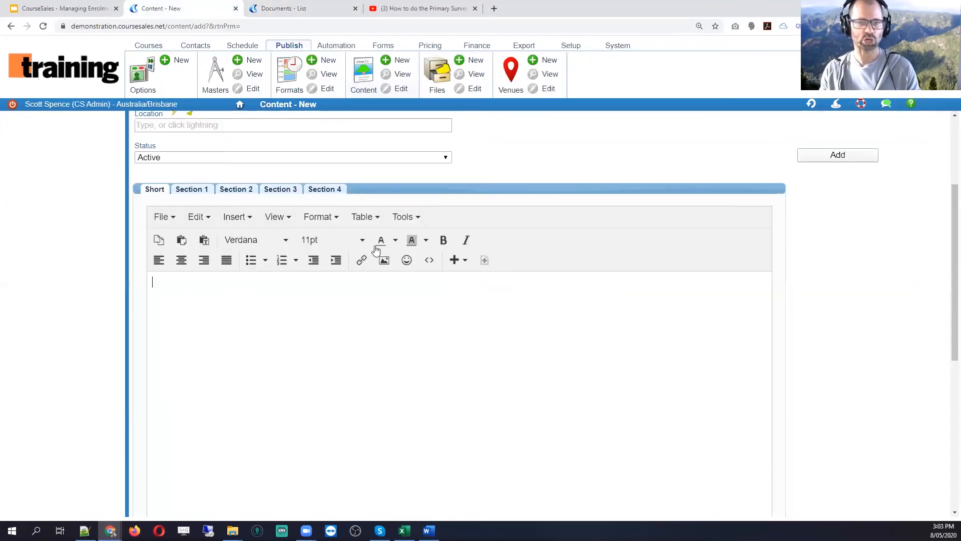
{"action": "left_click", "coordinate": [404, 219]}
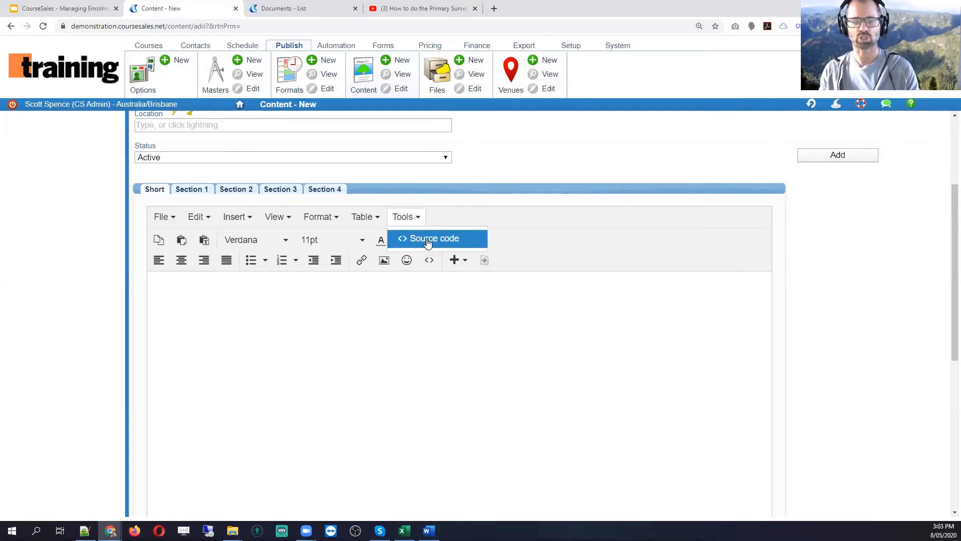
{"action": "left_click", "coordinate": [278, 313]}
{"action": "type", "text": "This is a  video for your"}
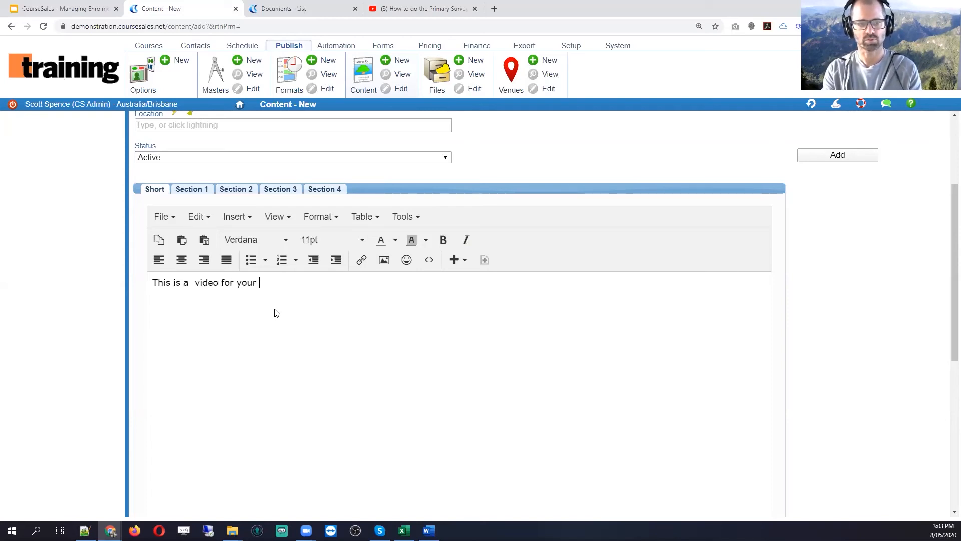
{"action": "type", "text": "view:"}
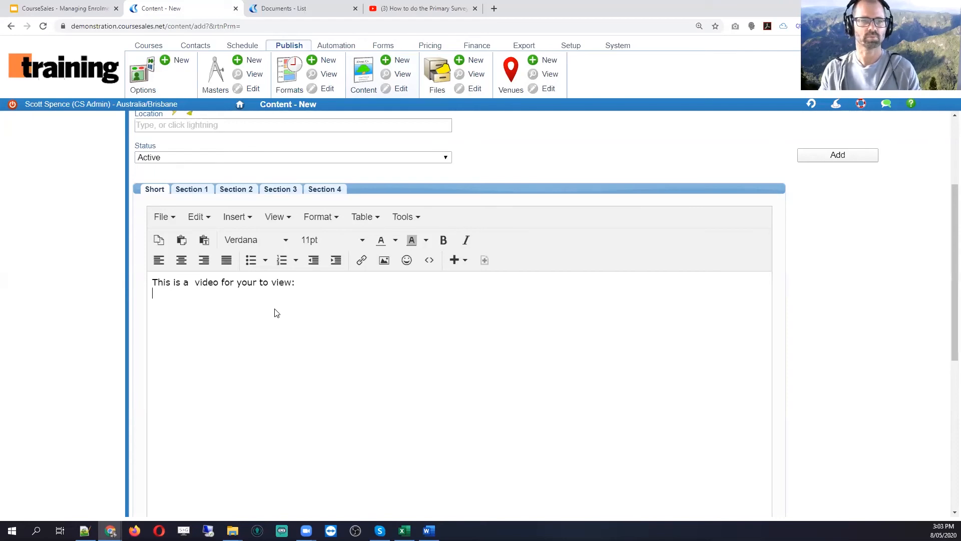
Paste the YouTube embed code beneath the intro sentence in the Short section's source code and apply it
{"action": "left_click", "coordinate": [416, 220]}
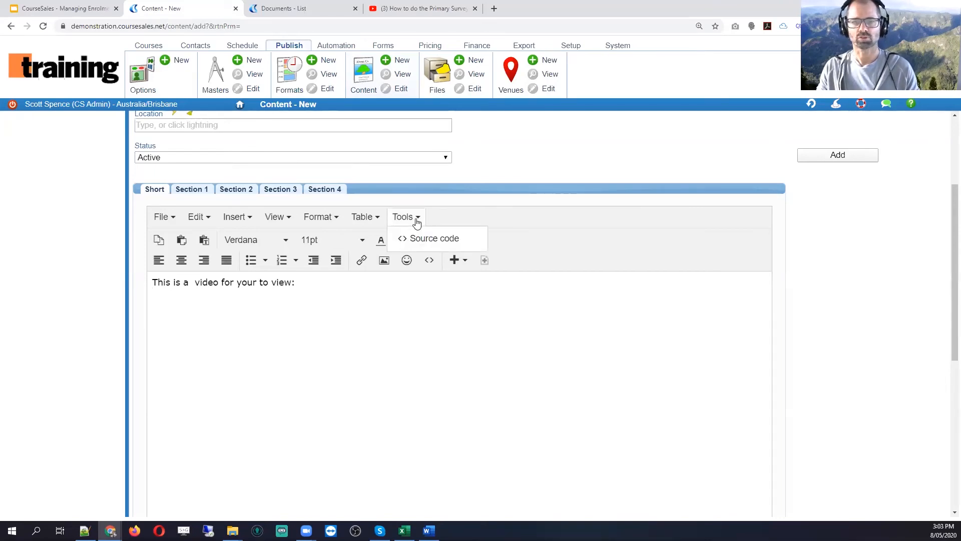
{"action": "left_click", "coordinate": [420, 239]}
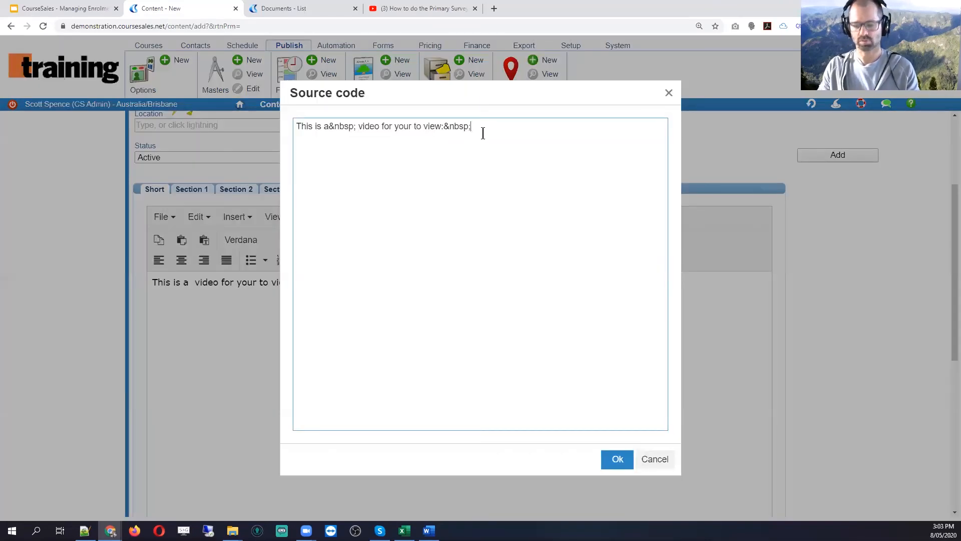
{"action": "key", "text": "Return"}
{"action": "key", "text": "ctrl+v"}
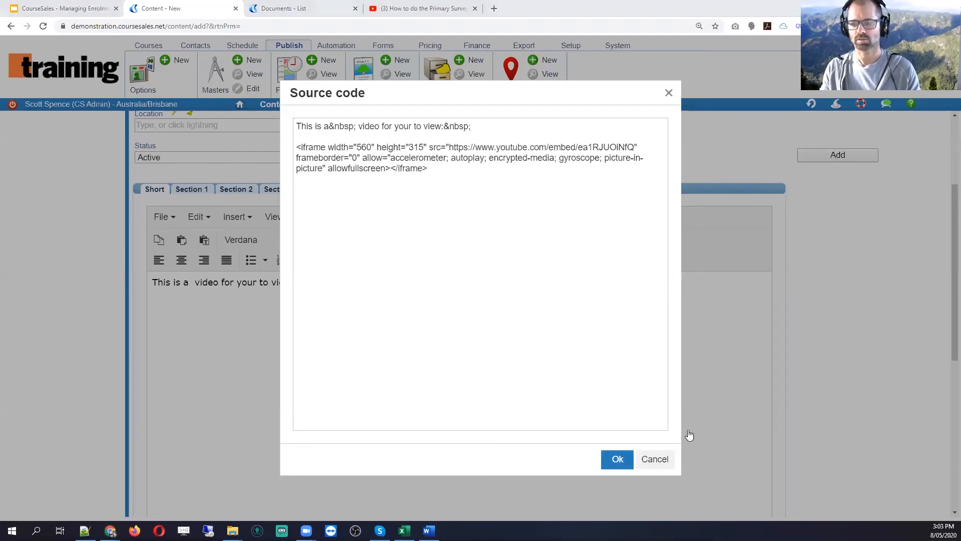
{"action": "left_click", "coordinate": [617, 459]}
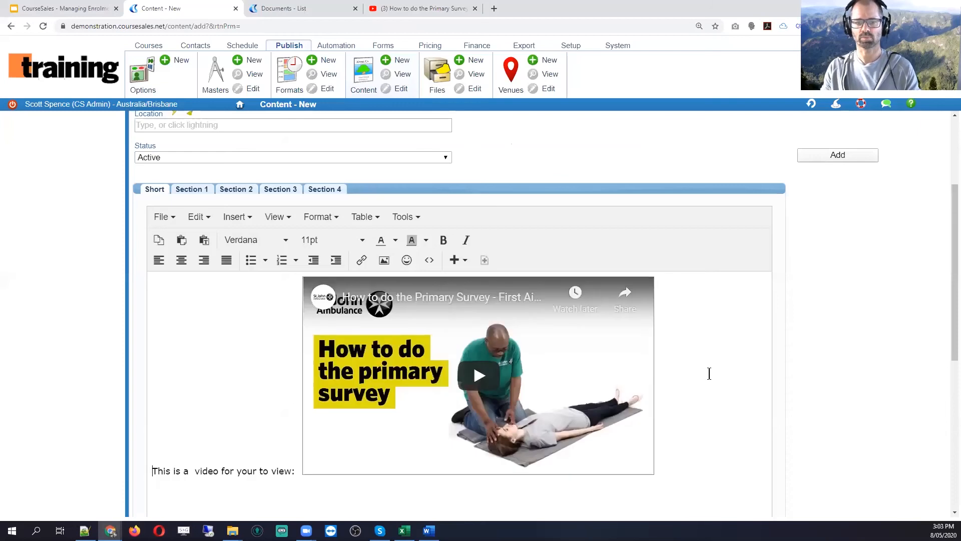
Put the embedded video on its own line below the intro sentence and add the content record
{"action": "scroll", "coordinate": [707, 371], "scroll_direction": "up", "scroll_amount": 1}
{"action": "scroll", "coordinate": [707, 370], "scroll_direction": "down", "scroll_amount": 4}
{"action": "scroll", "coordinate": [707, 370], "scroll_direction": "down", "scroll_amount": 1}
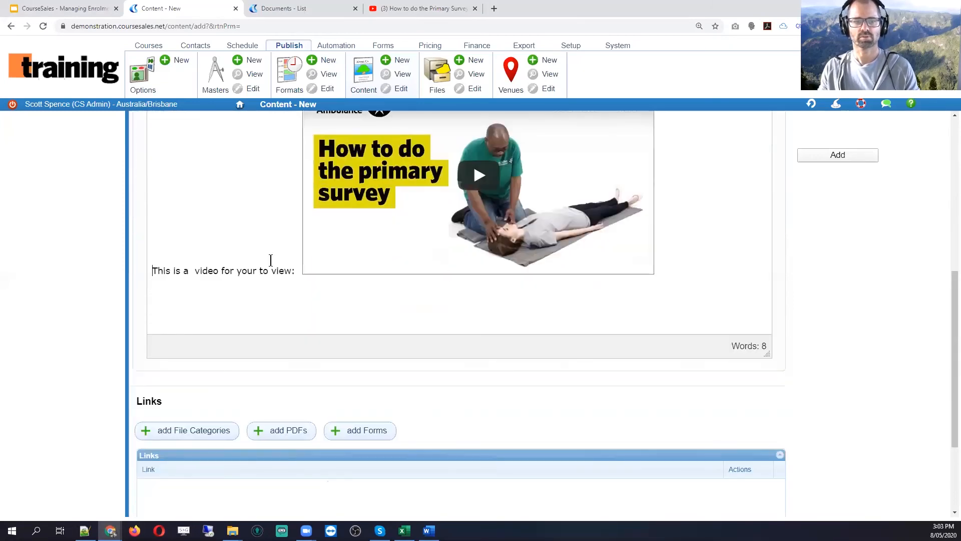
{"action": "key", "text": "Return"}
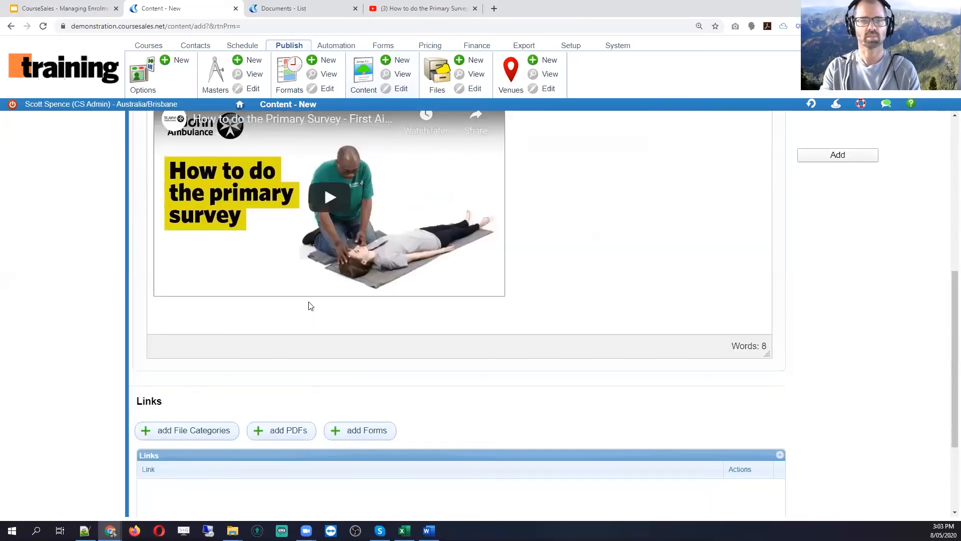
{"action": "scroll", "coordinate": [700, 246], "scroll_direction": "up", "scroll_amount": 4}
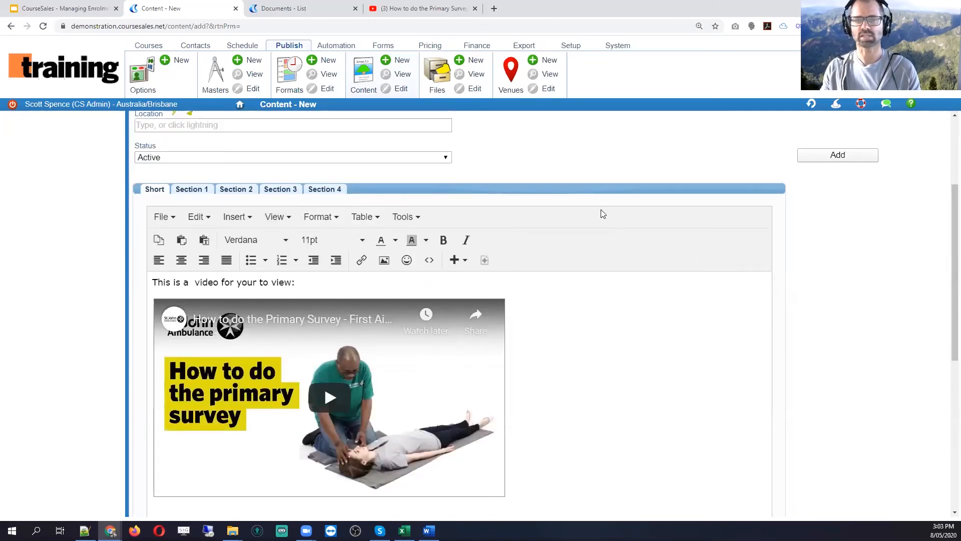
{"action": "scroll", "coordinate": [600, 209], "scroll_direction": "up", "scroll_amount": 3}
{"action": "left_click", "coordinate": [851, 156]}
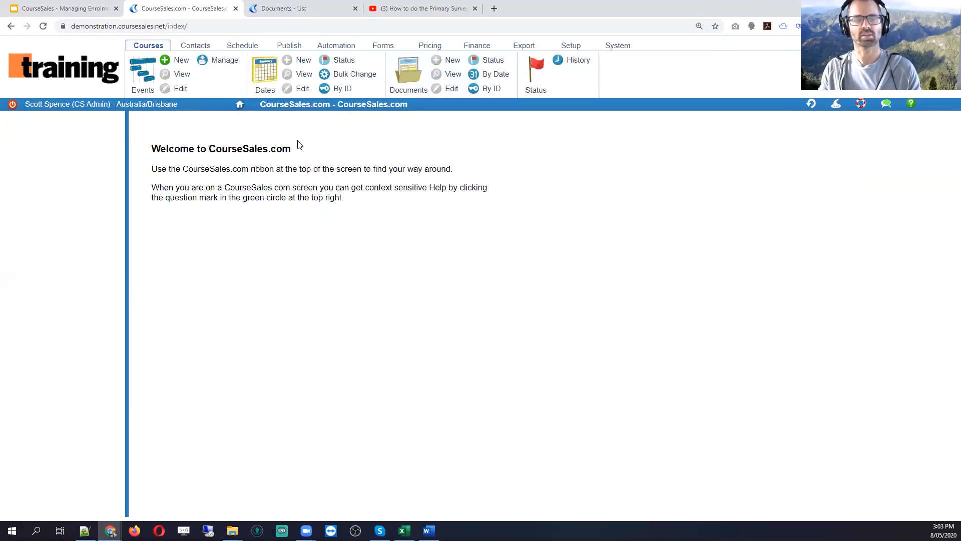
Filter the forms list to the Process Steps record type and open "new form" for editing
{"action": "scroll", "coordinate": [278, 75], "scroll_direction": "down", "scroll_amount": 5}
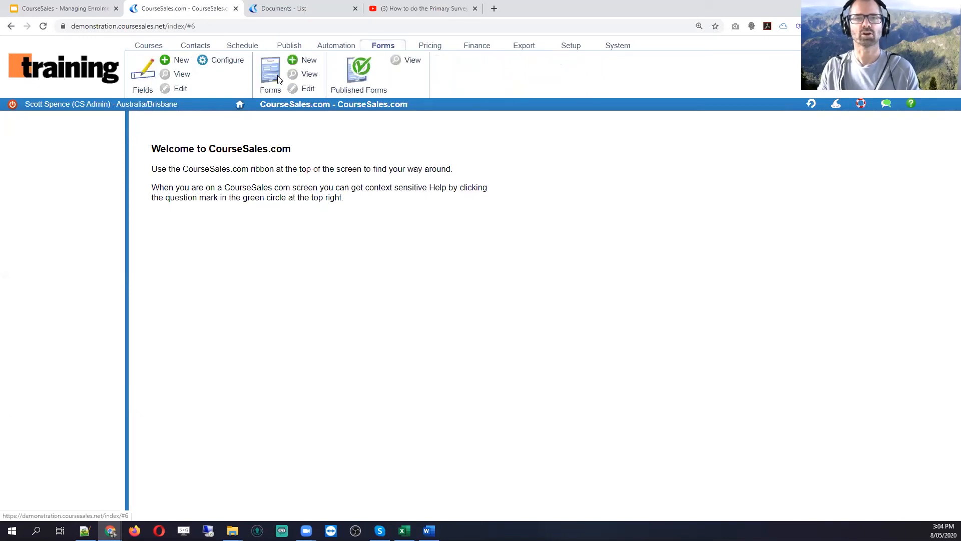
{"action": "left_click", "coordinate": [812, 106]}
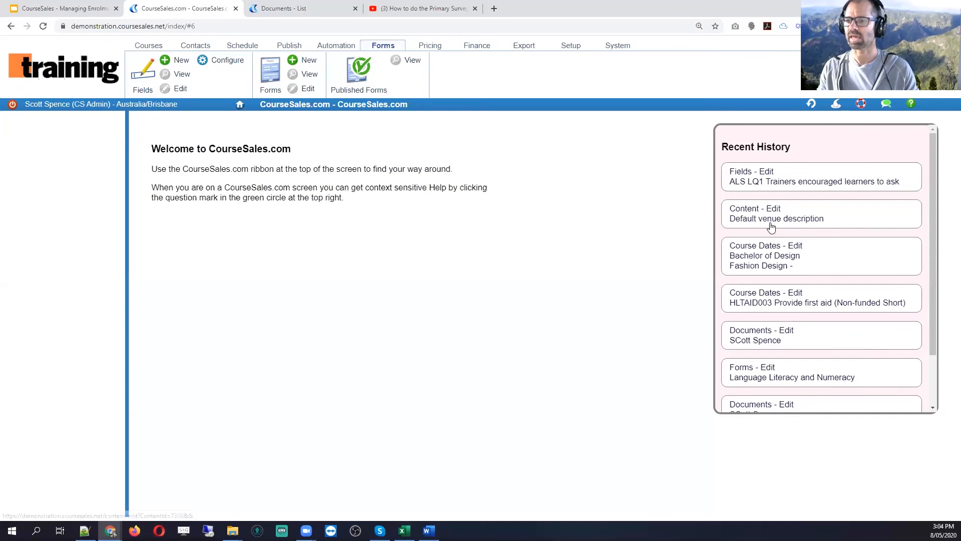
{"action": "scroll", "coordinate": [773, 225], "scroll_direction": "down", "scroll_amount": 2}
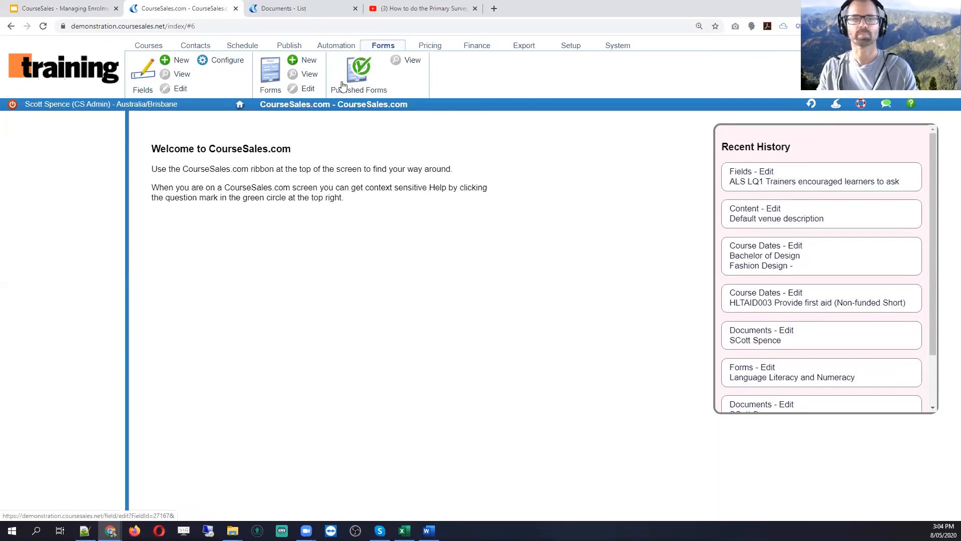
{"action": "left_click", "coordinate": [270, 75]}
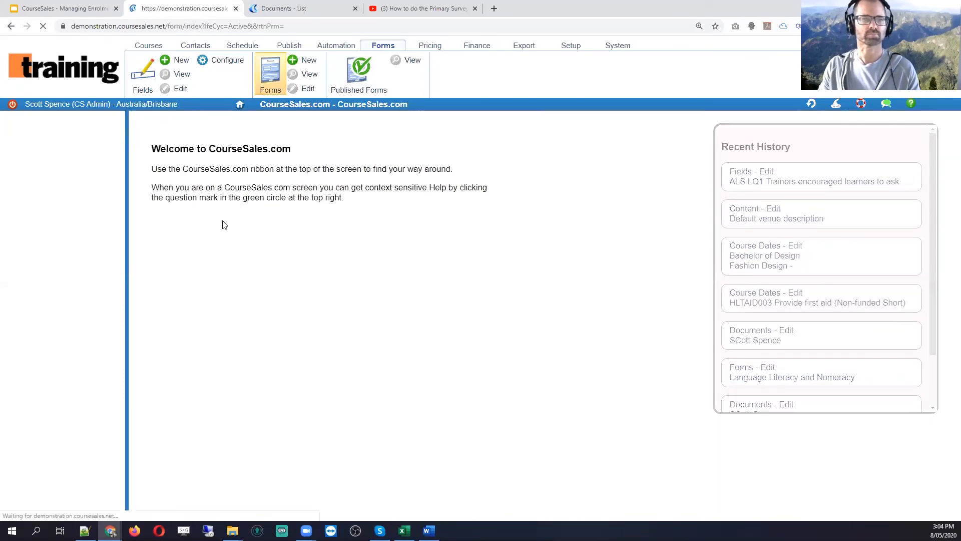
{"action": "left_click", "coordinate": [29, 214]}
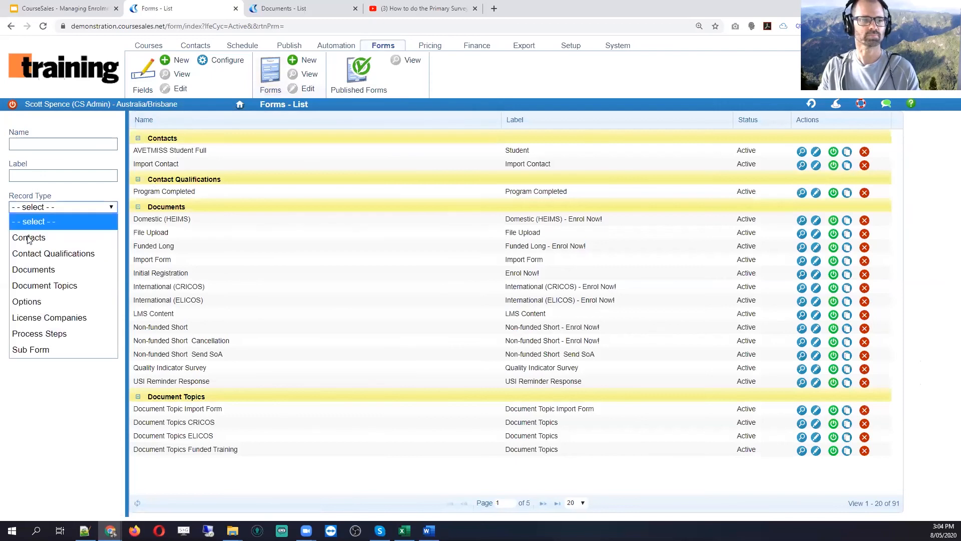
{"action": "left_click", "coordinate": [49, 331]}
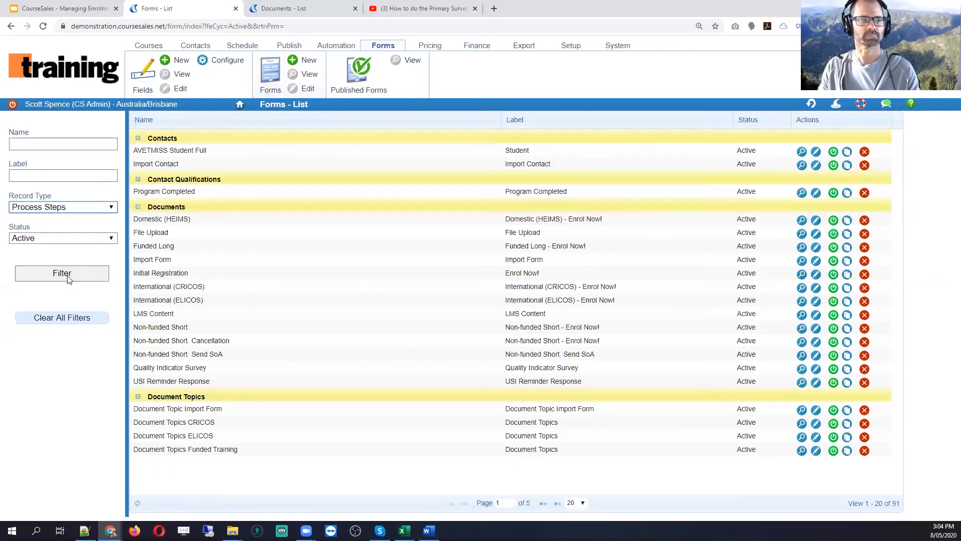
{"action": "left_click", "coordinate": [67, 277]}
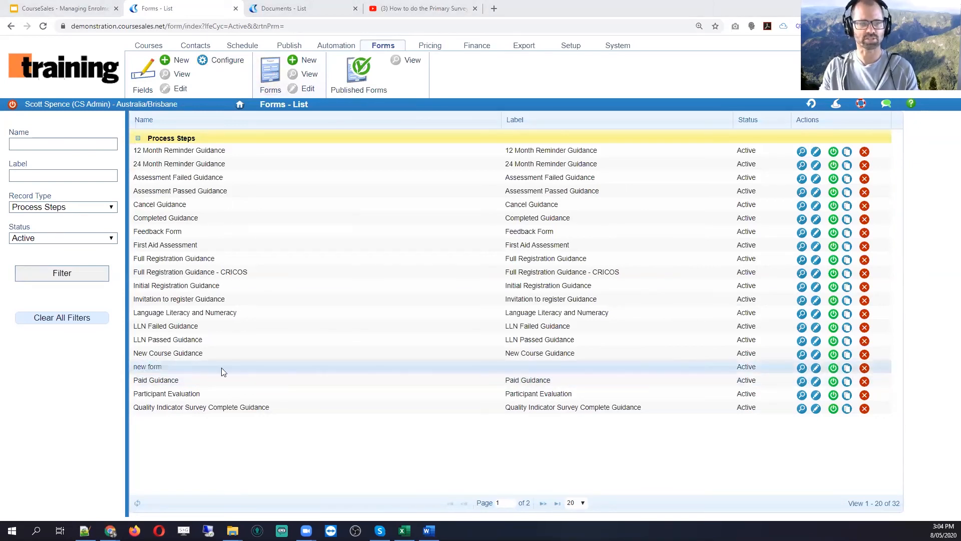
{"action": "left_click", "coordinate": [812, 369]}
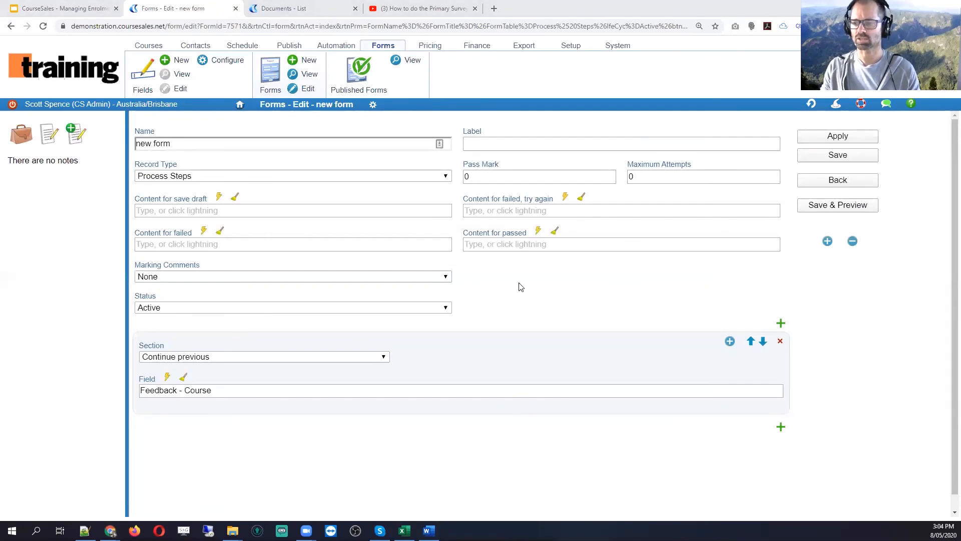
Insert a new field row above the Feedback - Course row and search its field for "content"
{"action": "left_click", "coordinate": [780, 325]}
{"action": "left_click", "coordinate": [267, 389]}
{"action": "type", "text": "content."}
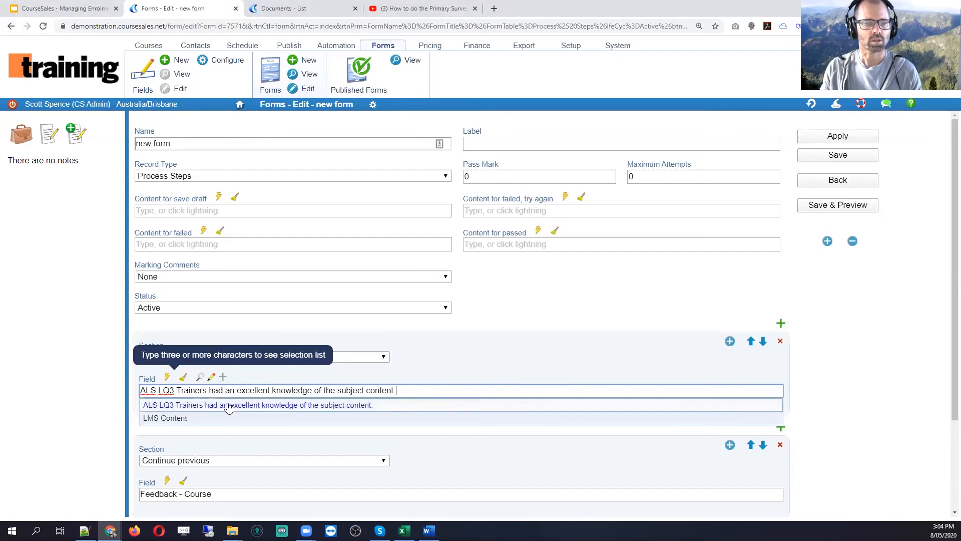
{"action": "left_click", "coordinate": [423, 326]}
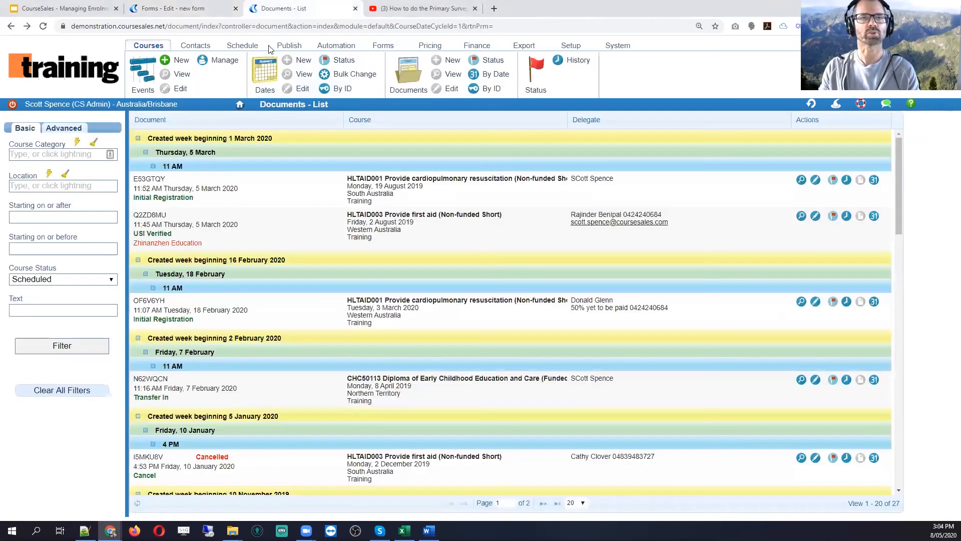
Start a new field from the Documents list page and enter "Content field" as both its name and label
{"action": "left_click", "coordinate": [308, 8]}
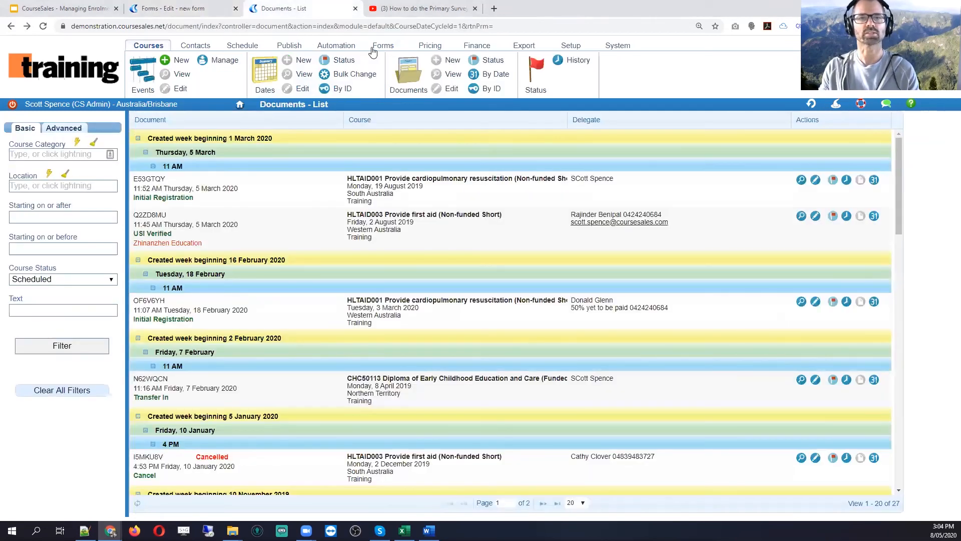
{"action": "left_click", "coordinate": [382, 47]}
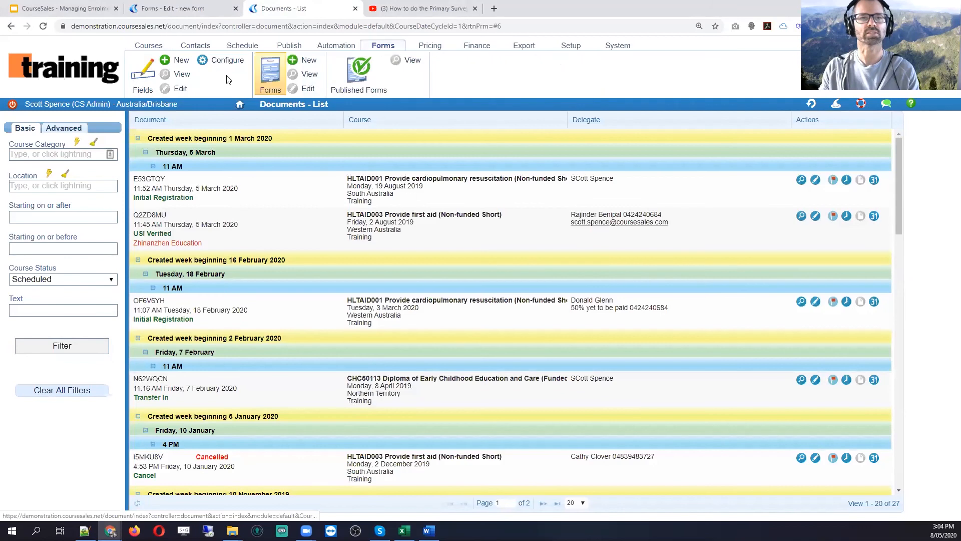
{"action": "left_click", "coordinate": [175, 61]}
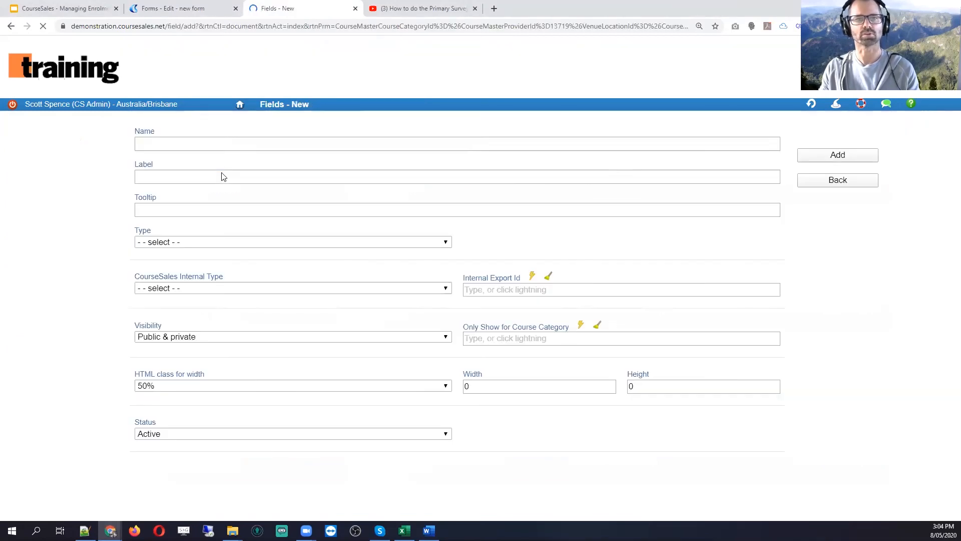
{"action": "left_click", "coordinate": [176, 146]}
{"action": "type", "text": "Content field"}
{"action": "key", "text": "Tab"}
{"action": "type", "text": "Conten"}
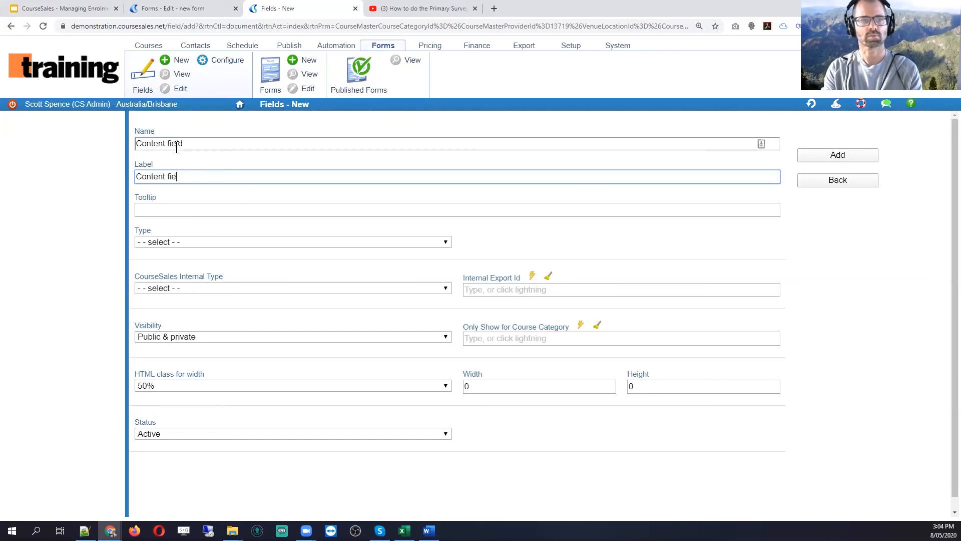
Set the new field's type to Content Field and link it to the "Learning content" record
{"action": "left_click", "coordinate": [190, 243]}
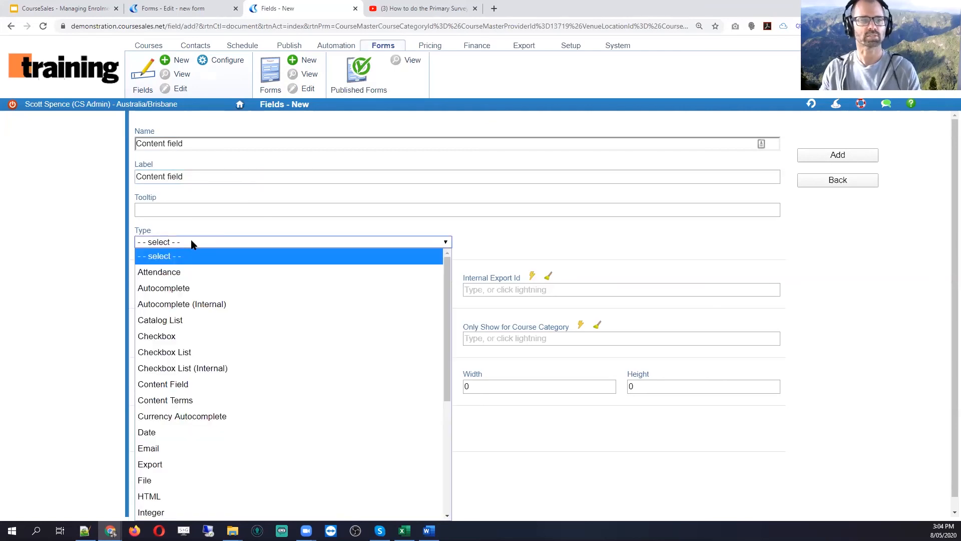
{"action": "left_click", "coordinate": [198, 383]}
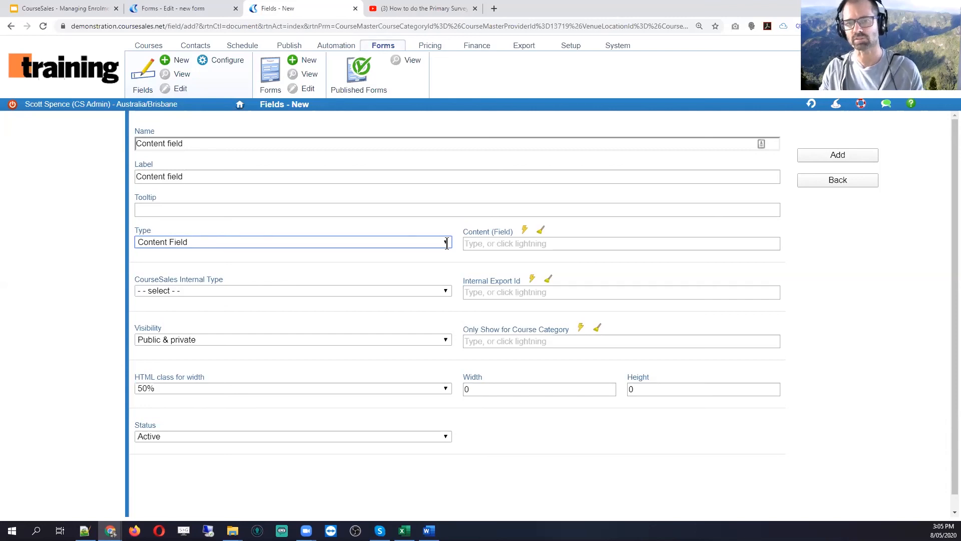
{"action": "left_click", "coordinate": [524, 233]}
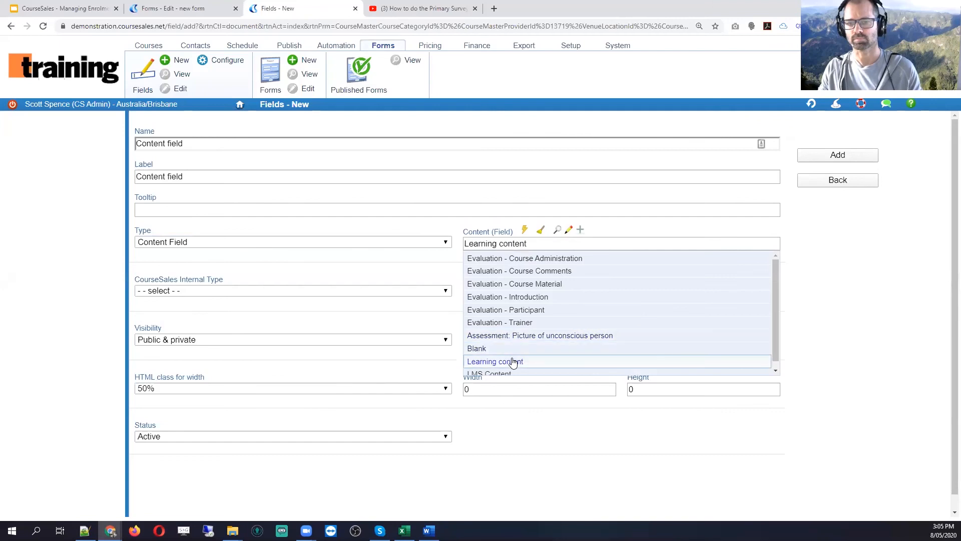
{"action": "left_click", "coordinate": [513, 362]}
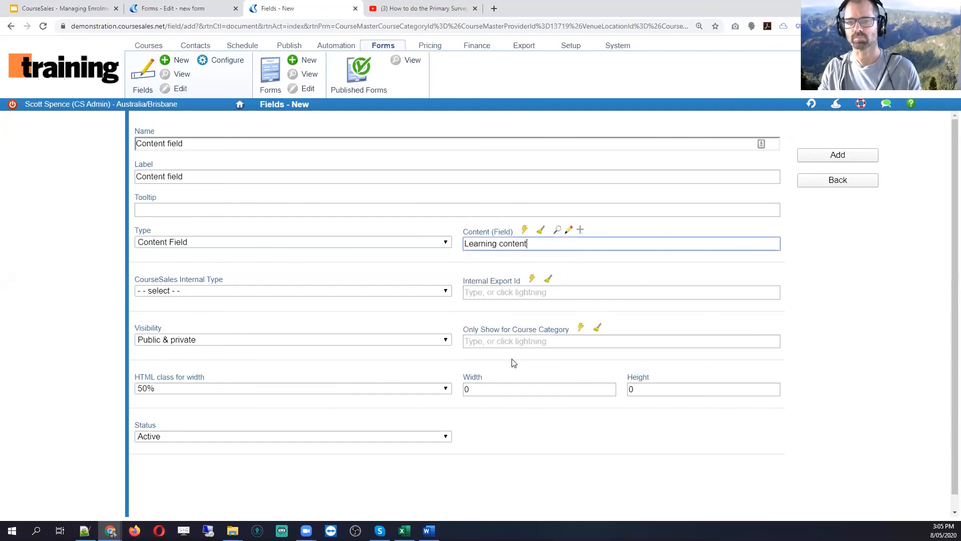
Check the linked Learning content record's embedded video and add the new field
{"action": "left_click", "coordinate": [559, 230]}
{"action": "scroll", "coordinate": [489, 273], "scroll_direction": "down", "scroll_amount": 5}
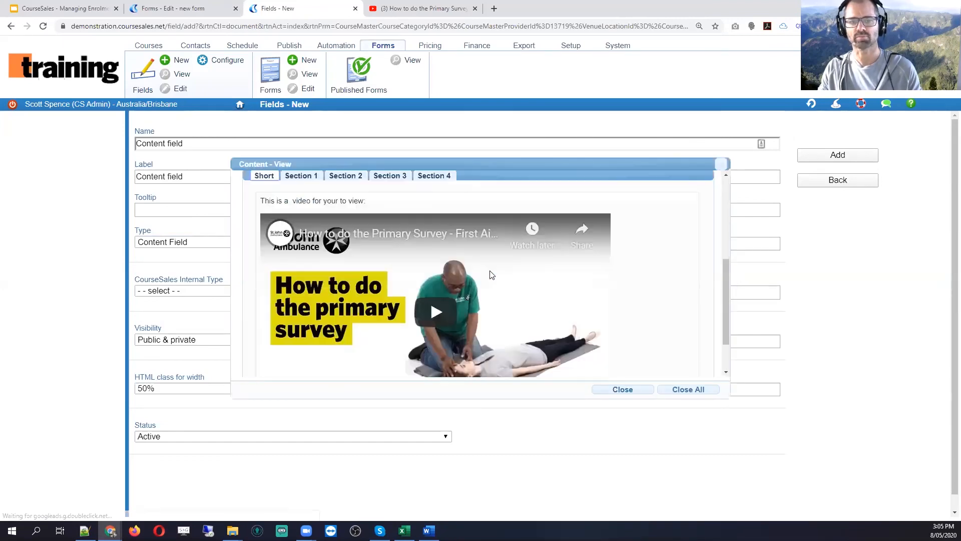
{"action": "left_click", "coordinate": [634, 390]}
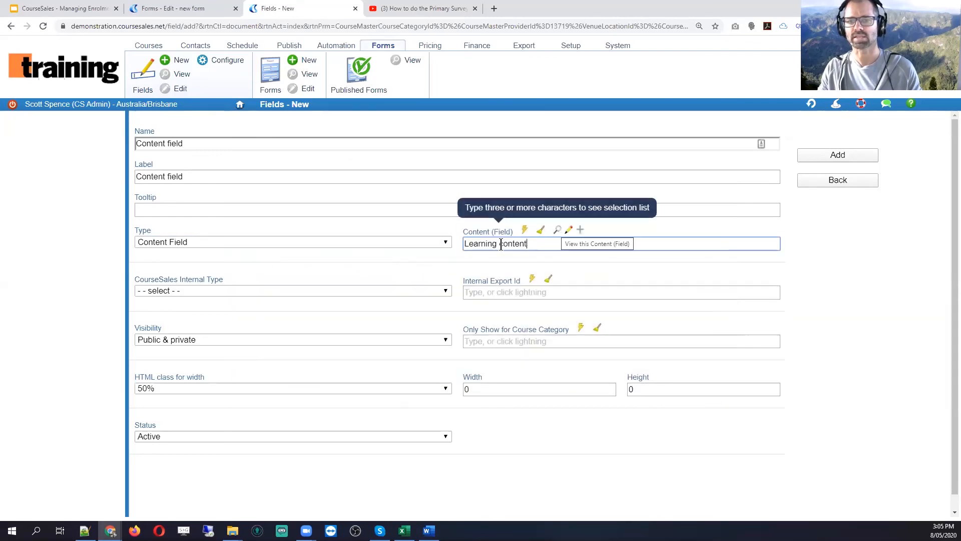
{"action": "left_click", "coordinate": [837, 156]}
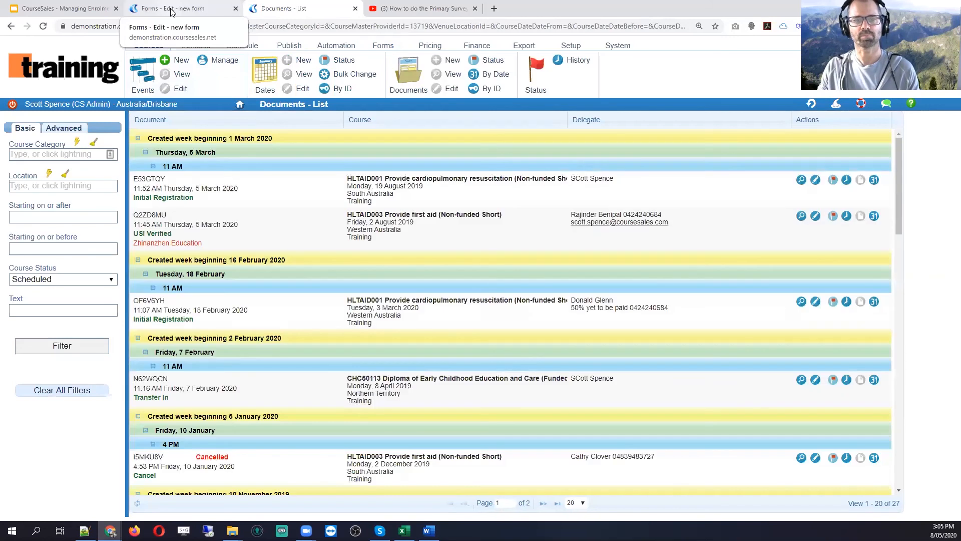
Return to the form being edited and replace the field in the row above Feedback - Course with "Content field"
{"action": "left_click", "coordinate": [172, 12]}
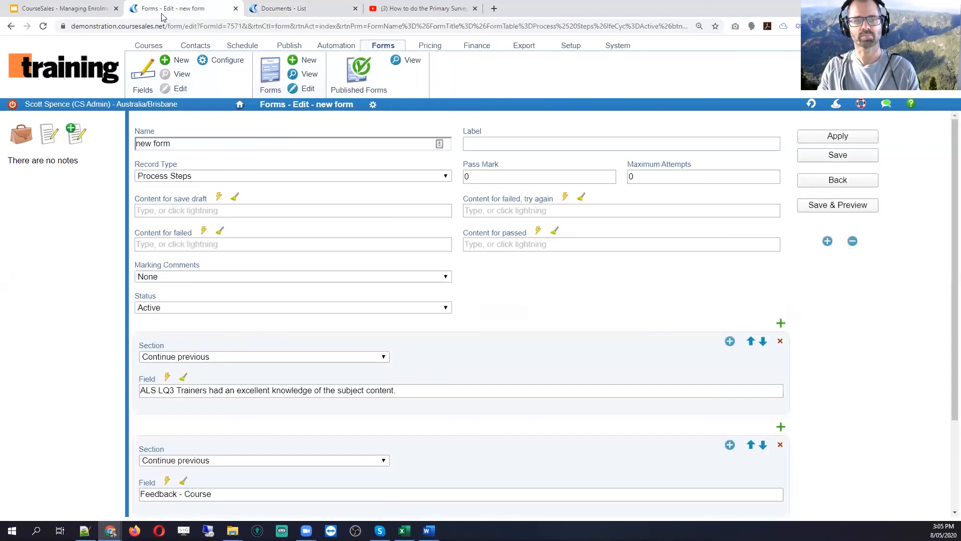
{"action": "scroll", "coordinate": [440, 311], "scroll_direction": "down", "scroll_amount": 2}
{"action": "left_click_drag", "start_coordinate": [411, 292], "coordinate": [92, 299]}
{"action": "type", "text": "contge"}
{"action": "type", "text": "nt"}
{"action": "key", "text": "BackSpace"}
{"action": "key", "text": "BackSpace"}
{"action": "key", "text": "BackSpace"}
{"action": "key", "text": "BackSpace"}
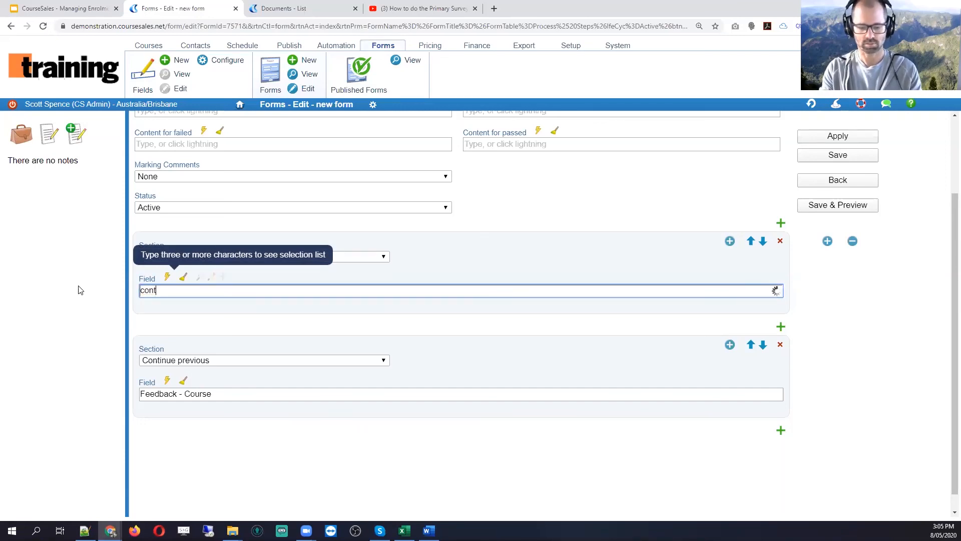
{"action": "type", "text": "ent field"}
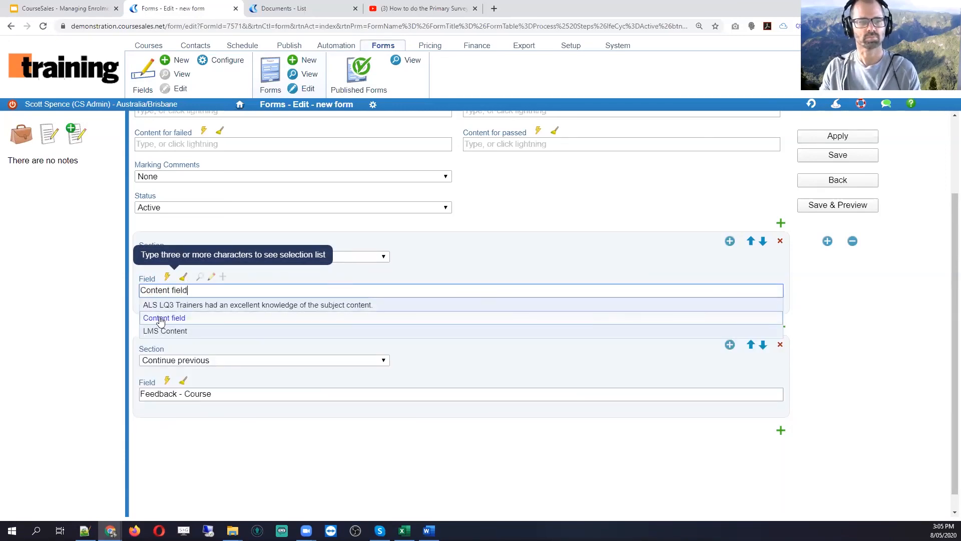
{"action": "left_click", "coordinate": [161, 317]}
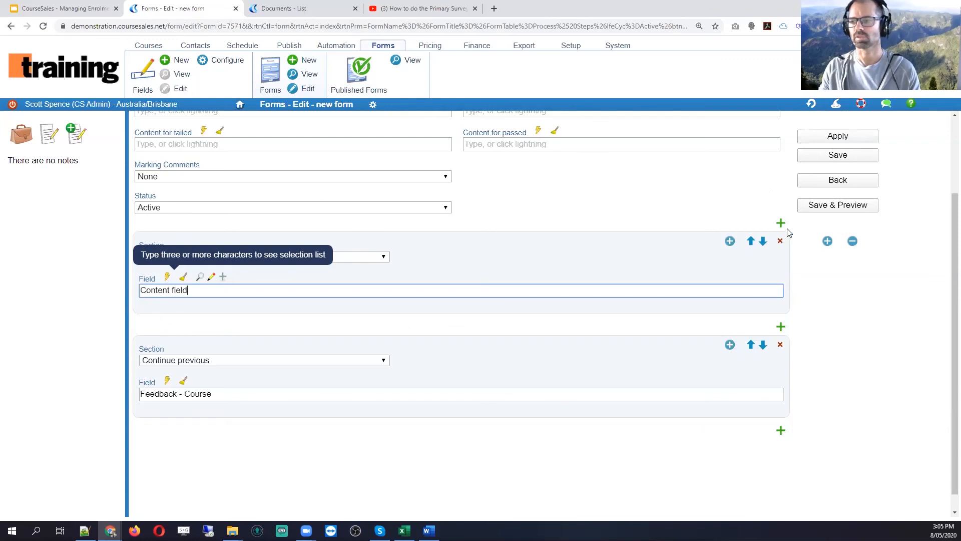
Save and preview the form, and answer "What did you think of the course?" with "I loved it!"
{"action": "left_click", "coordinate": [832, 206]}
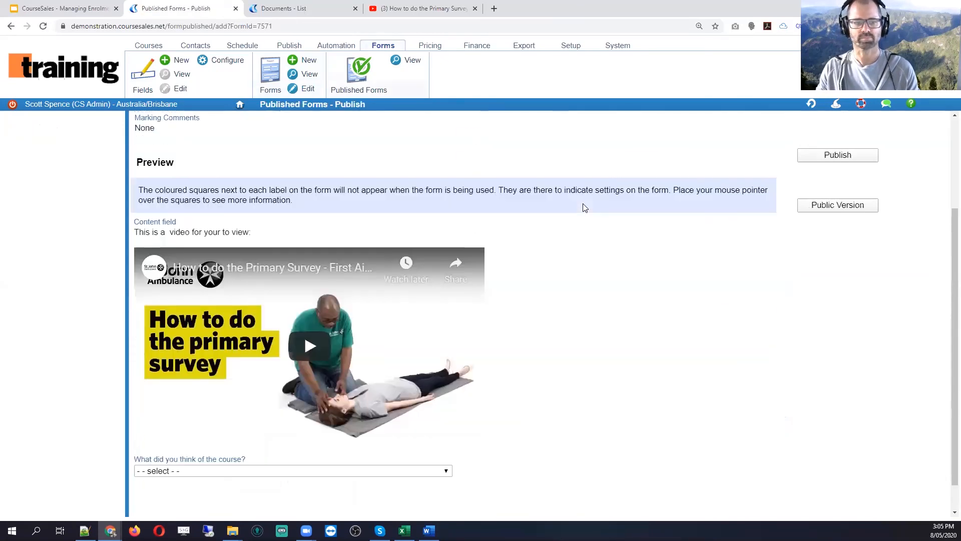
{"action": "scroll", "coordinate": [584, 208], "scroll_direction": "down", "scroll_amount": 1}
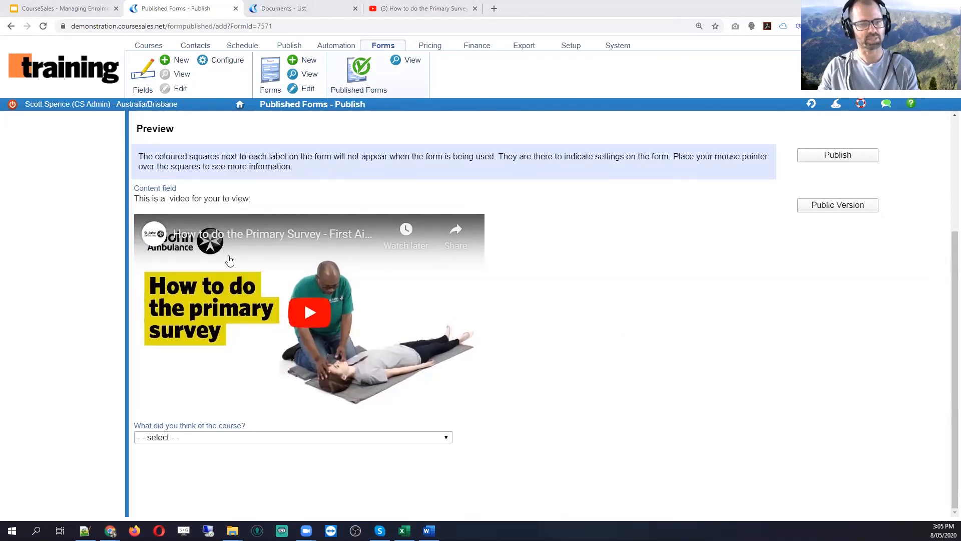
{"action": "left_click", "coordinate": [290, 439]}
{"action": "left_click", "coordinate": [252, 390]}
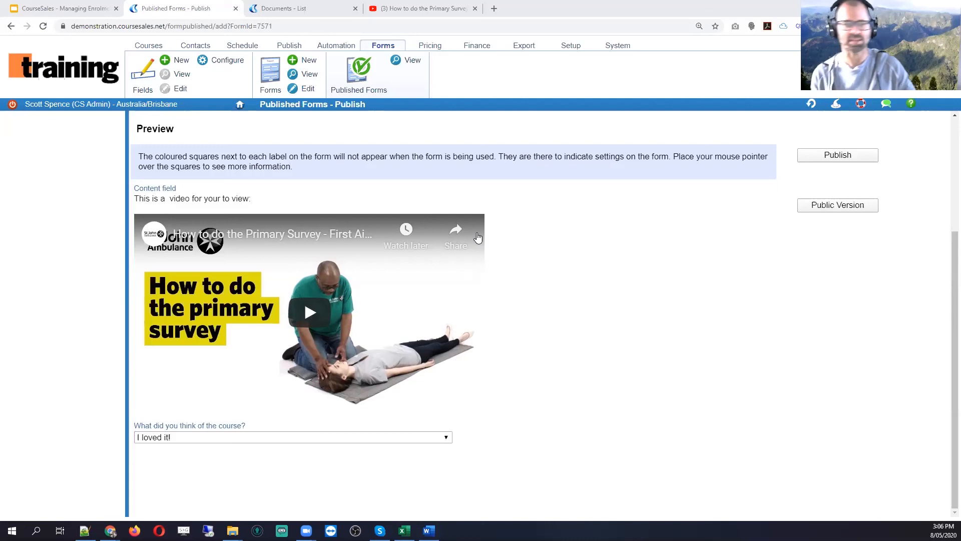
Switch to the CourseSales - Managing Enrolments presentation in Google Slides and look through the slides following the Creating fields topics
{"action": "left_click", "coordinate": [88, 11]}
{"action": "scroll", "coordinate": [57, 345], "scroll_direction": "down", "scroll_amount": 4}
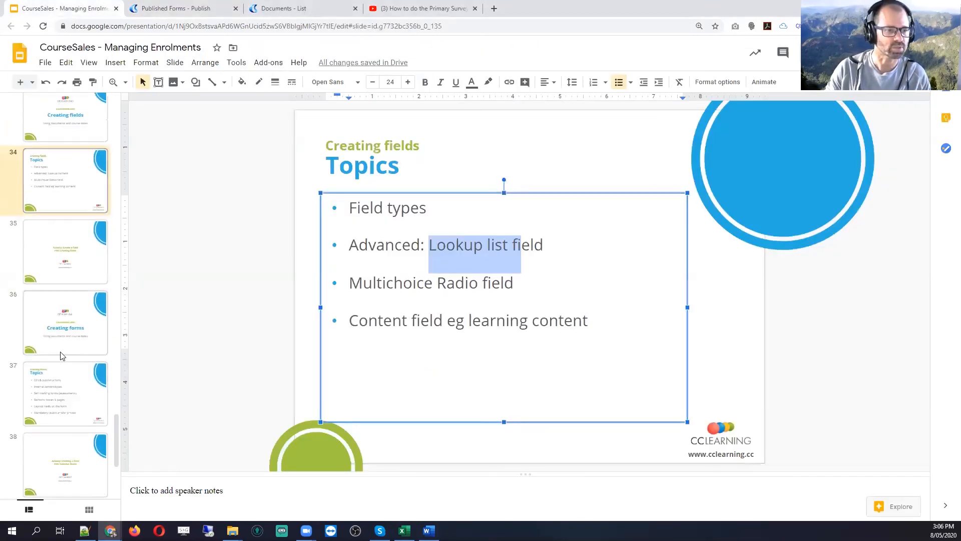
{"action": "scroll", "coordinate": [78, 318], "scroll_direction": "down", "scroll_amount": 2}
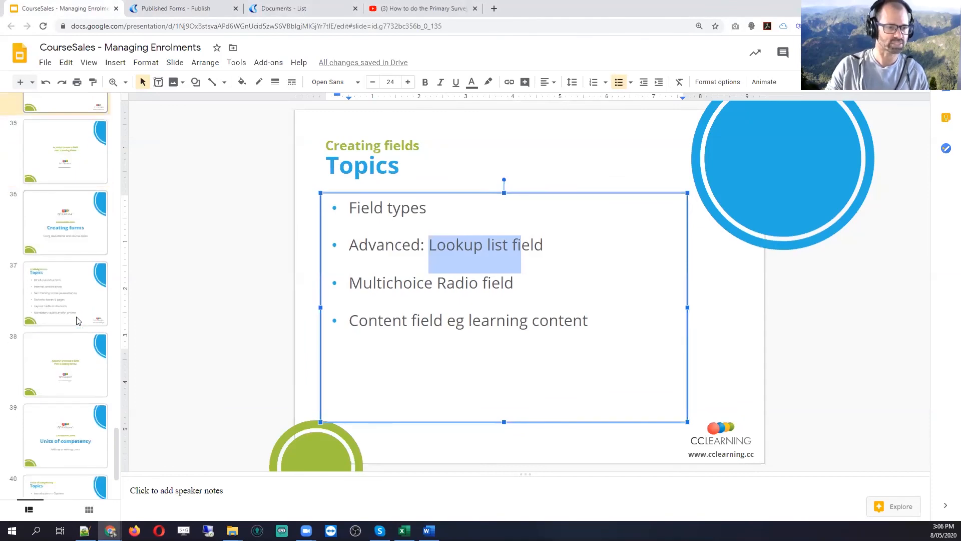
{"action": "scroll", "coordinate": [77, 321], "scroll_direction": "down", "scroll_amount": 2}
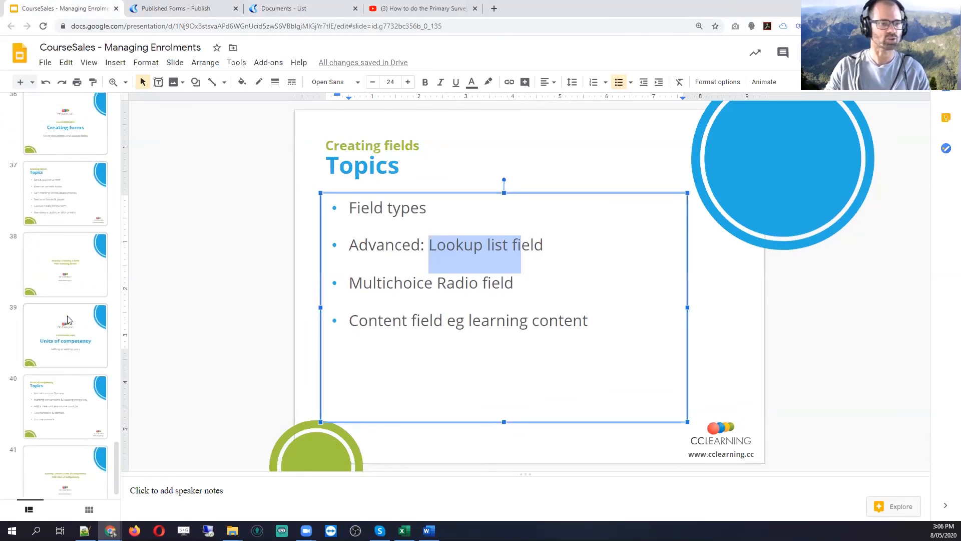